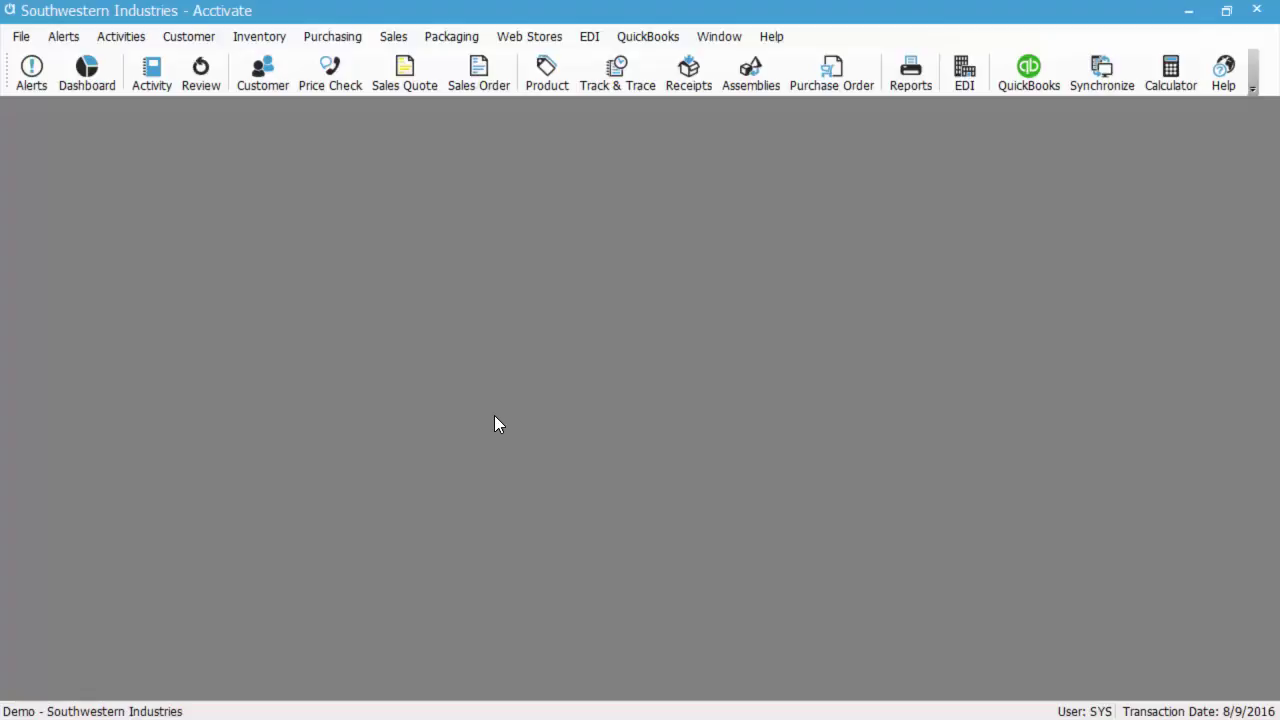
Open the Purchase Order window and create new purchase order 1271.
click(348, 38)
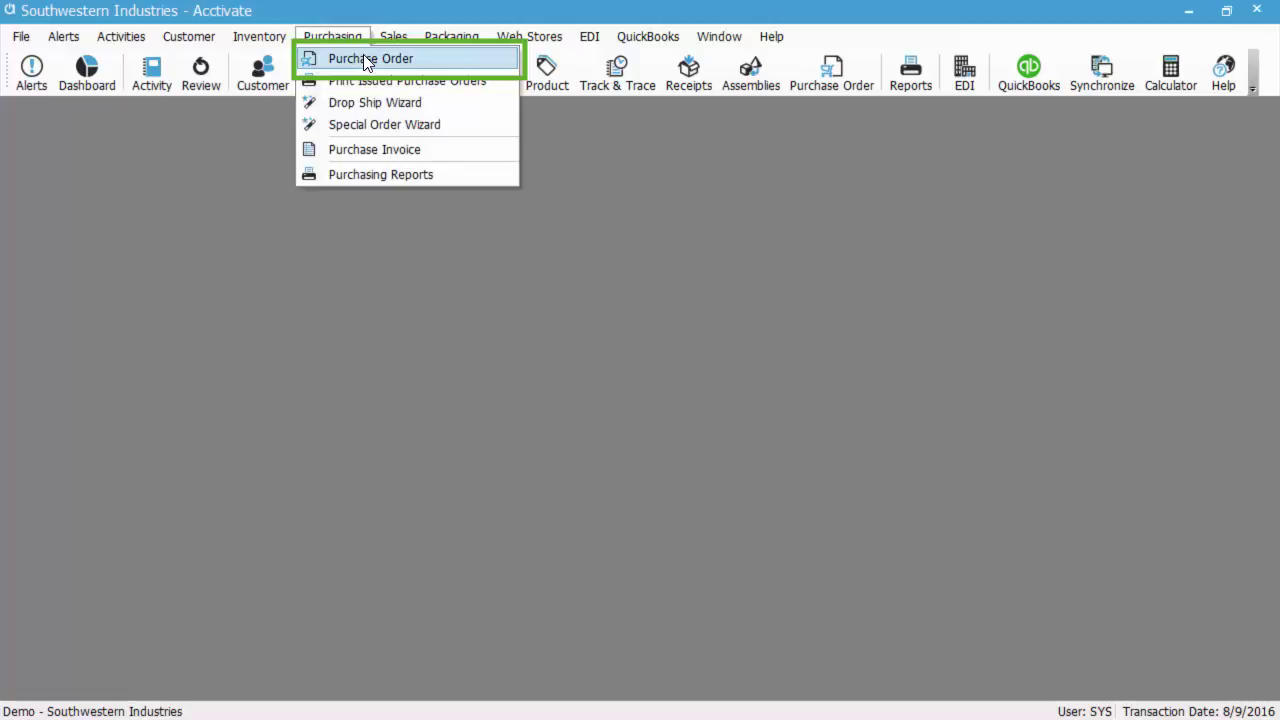
click(632, 153)
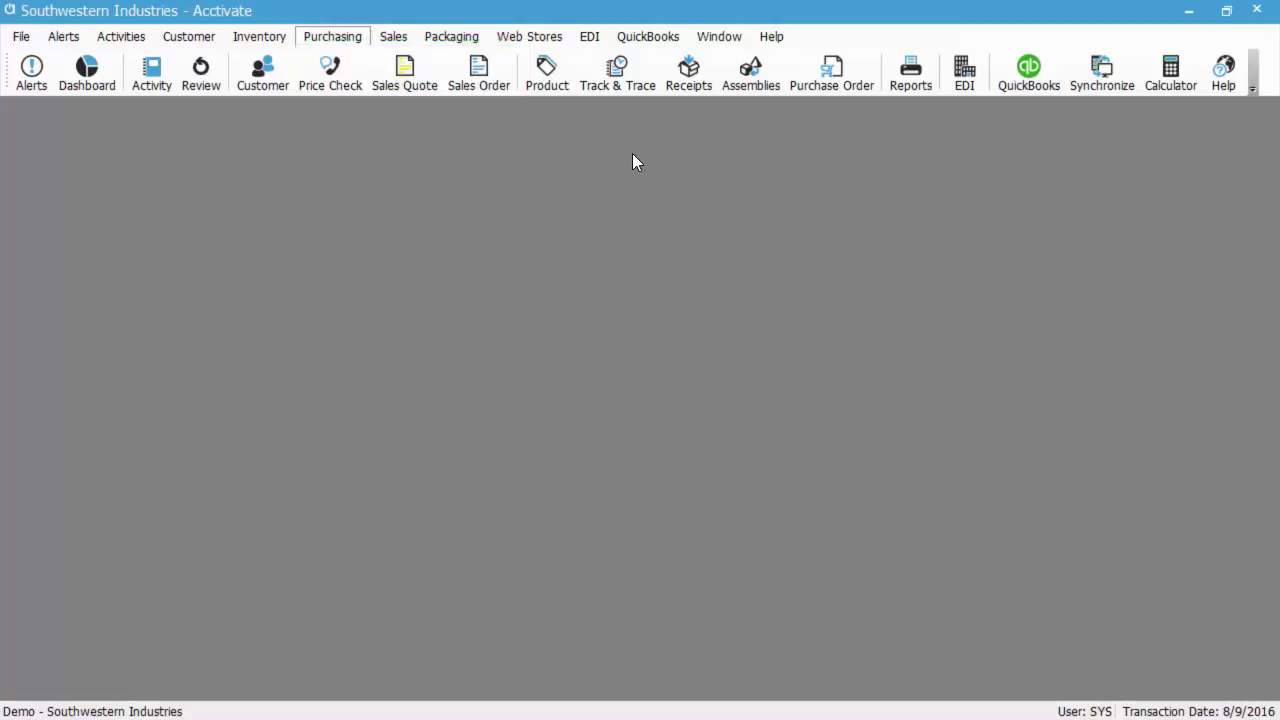
click(870, 79)
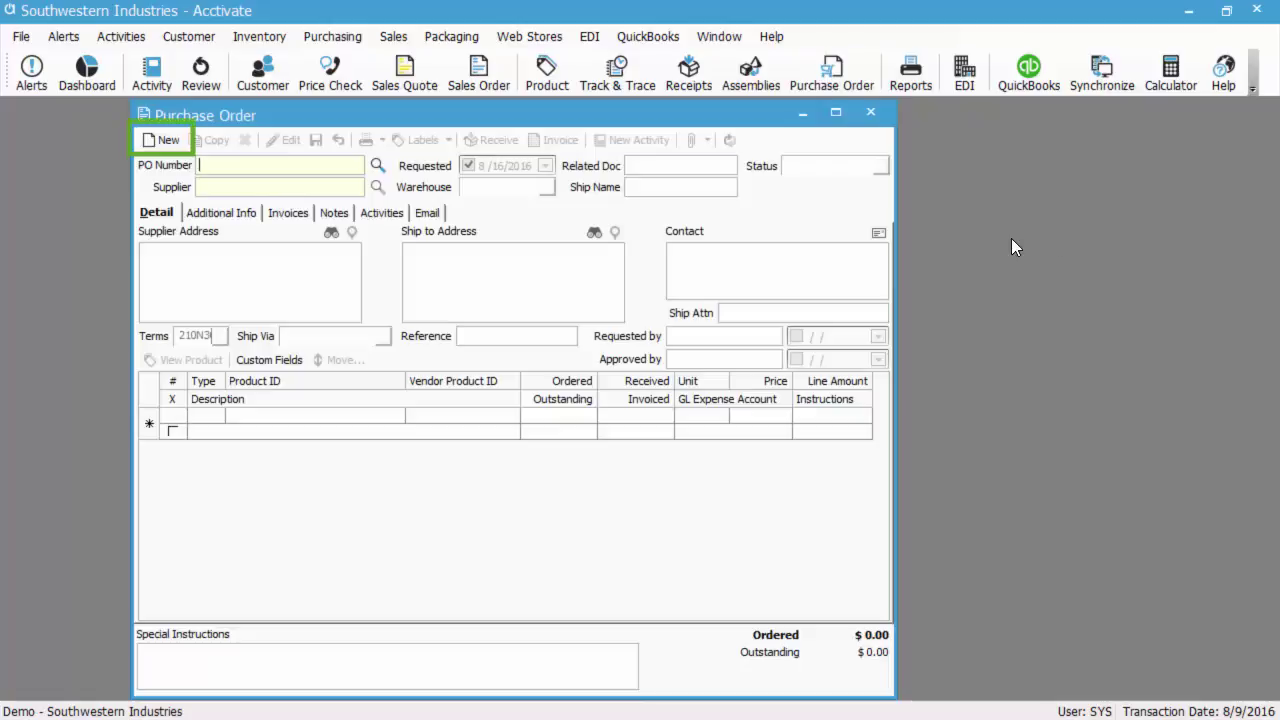
click(165, 142)
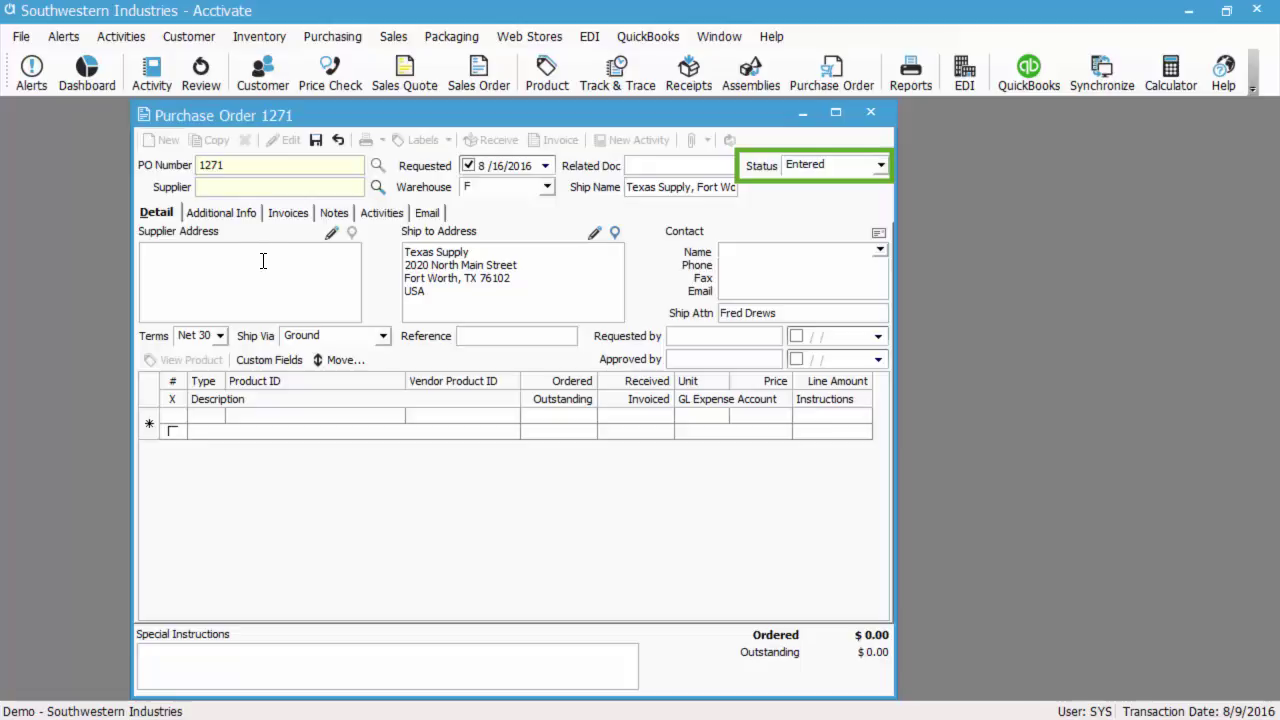
Change purchase order 1271's status from Entered to Issued.
click(881, 166)
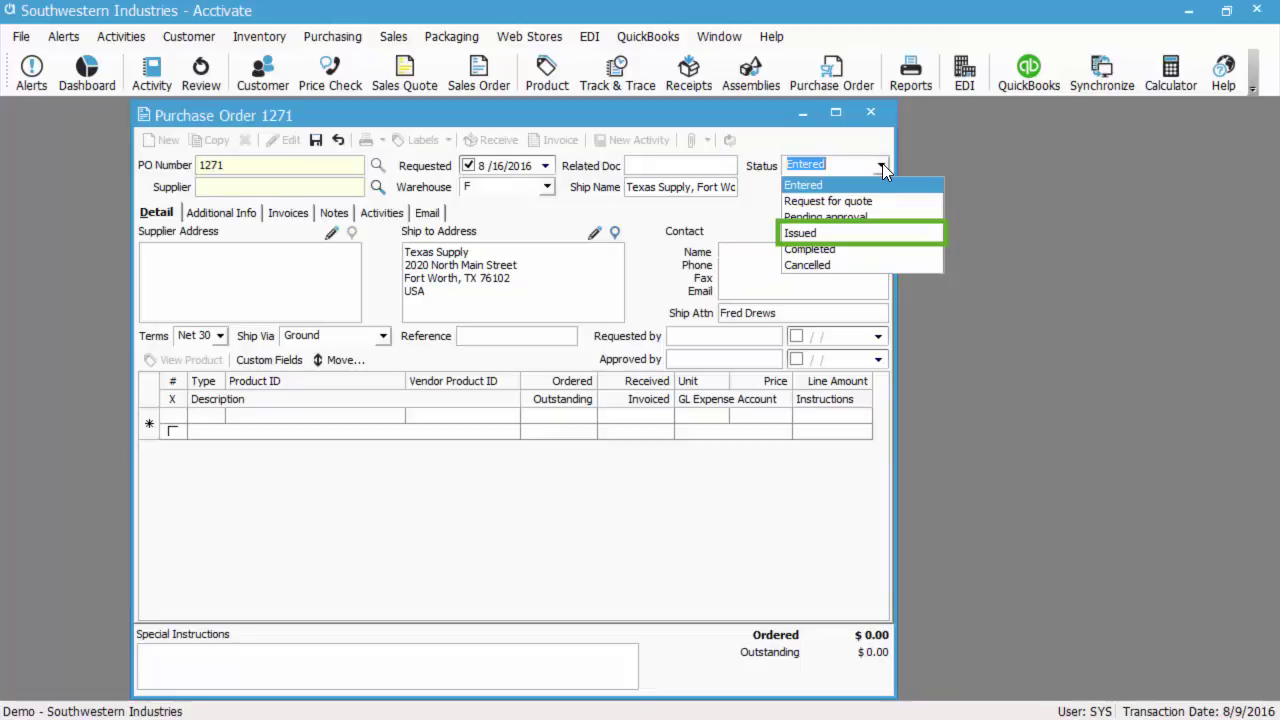
click(826, 233)
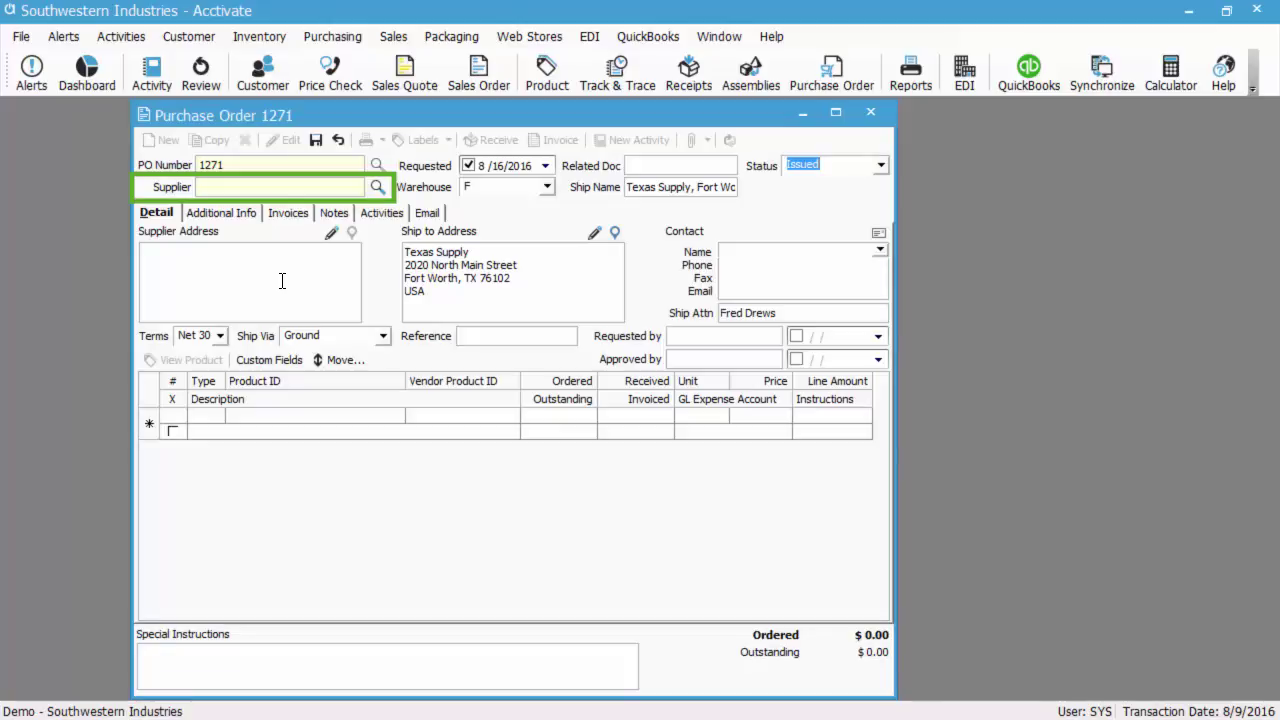
Choose Adams Paper as the supplier and Fort Worth (F) as the warehouse.
click(377, 187)
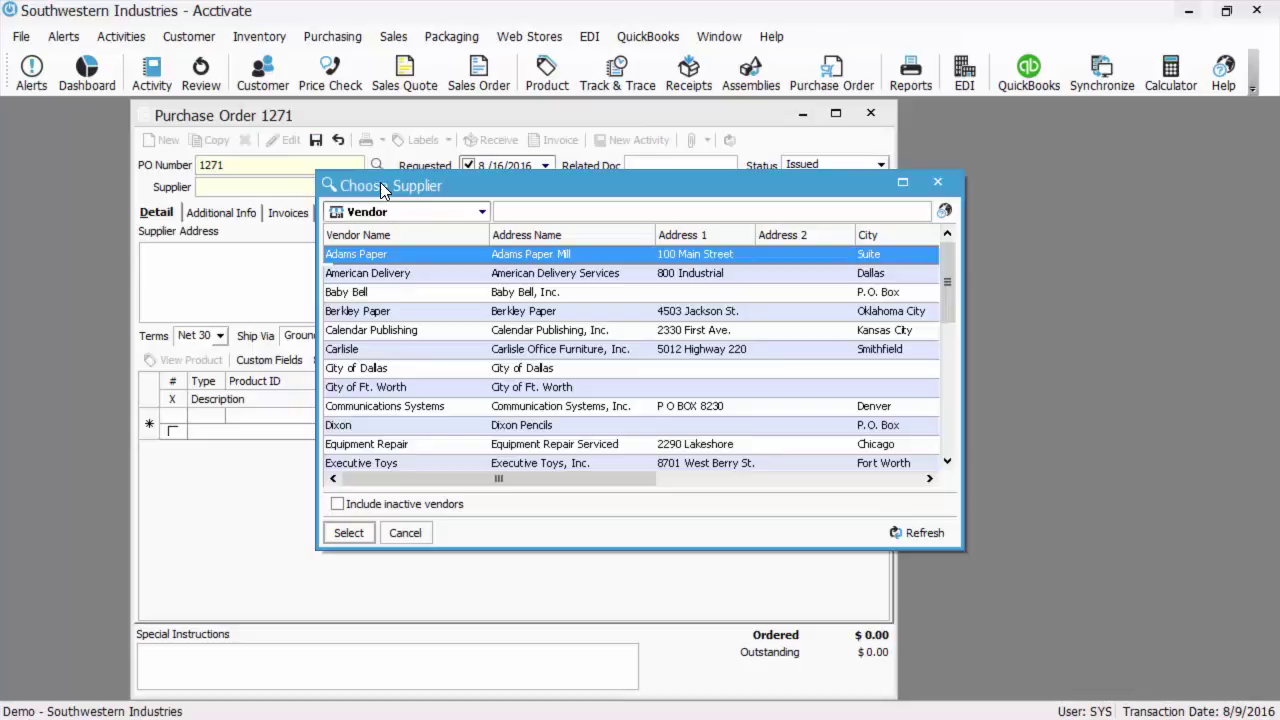
double_click(453, 257)
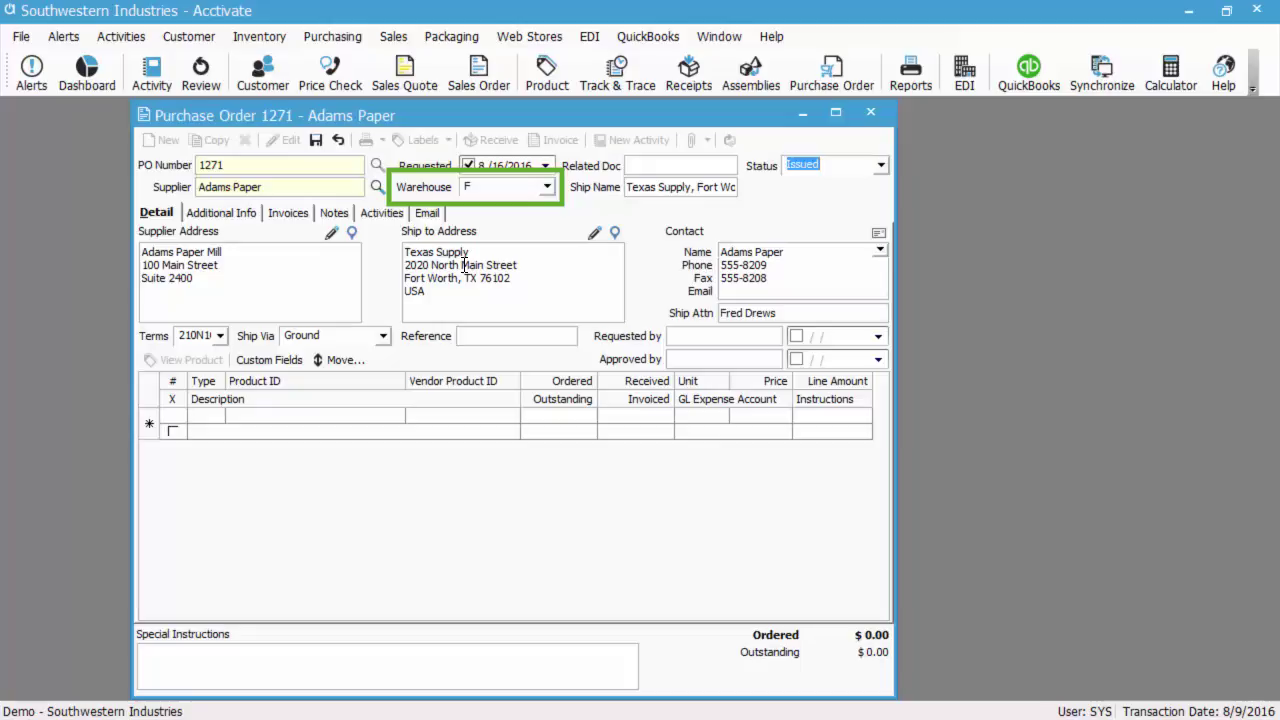
click(547, 188)
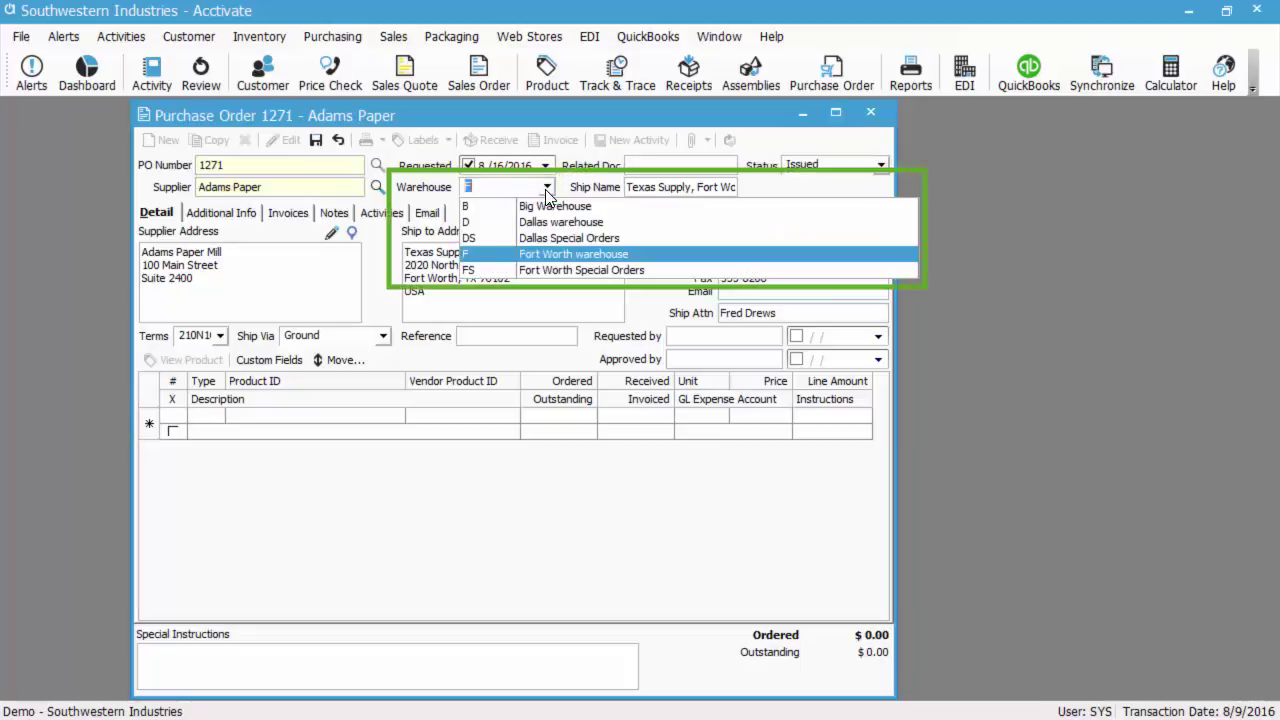
click(617, 256)
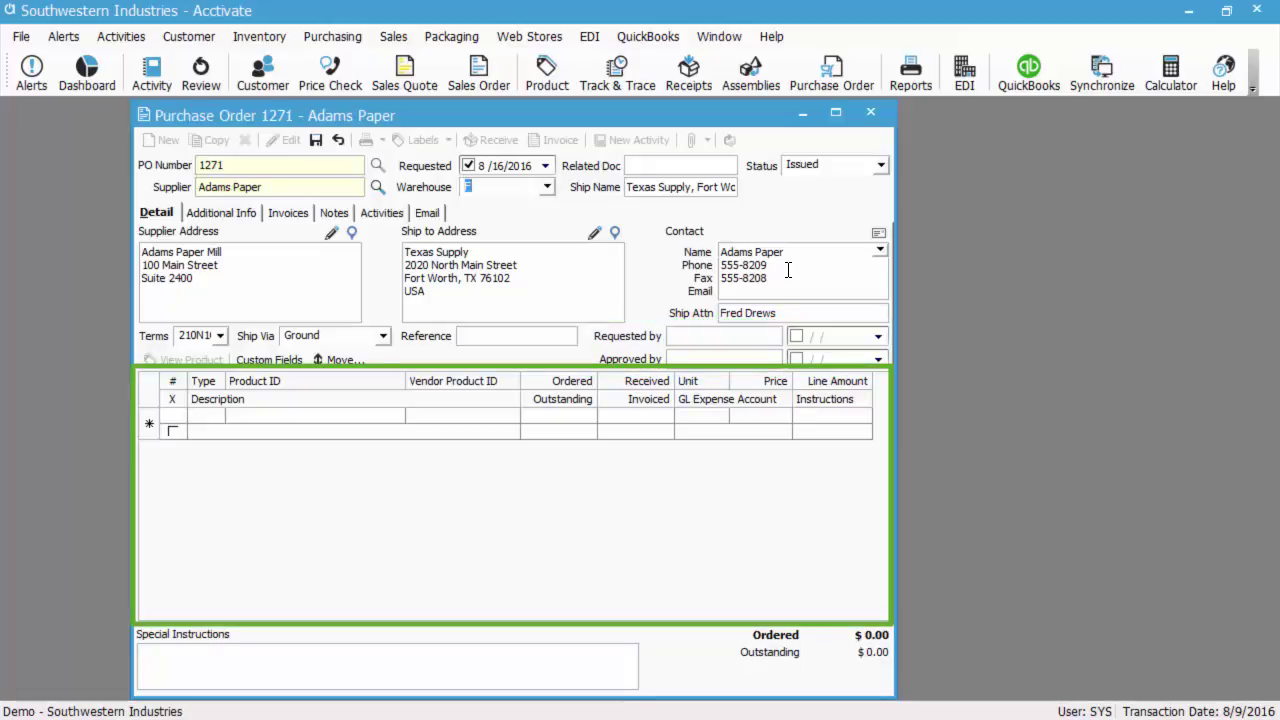
Add lines for glass cleaner A121 and green tempra paint TP202, quantity 10.
click(274, 414)
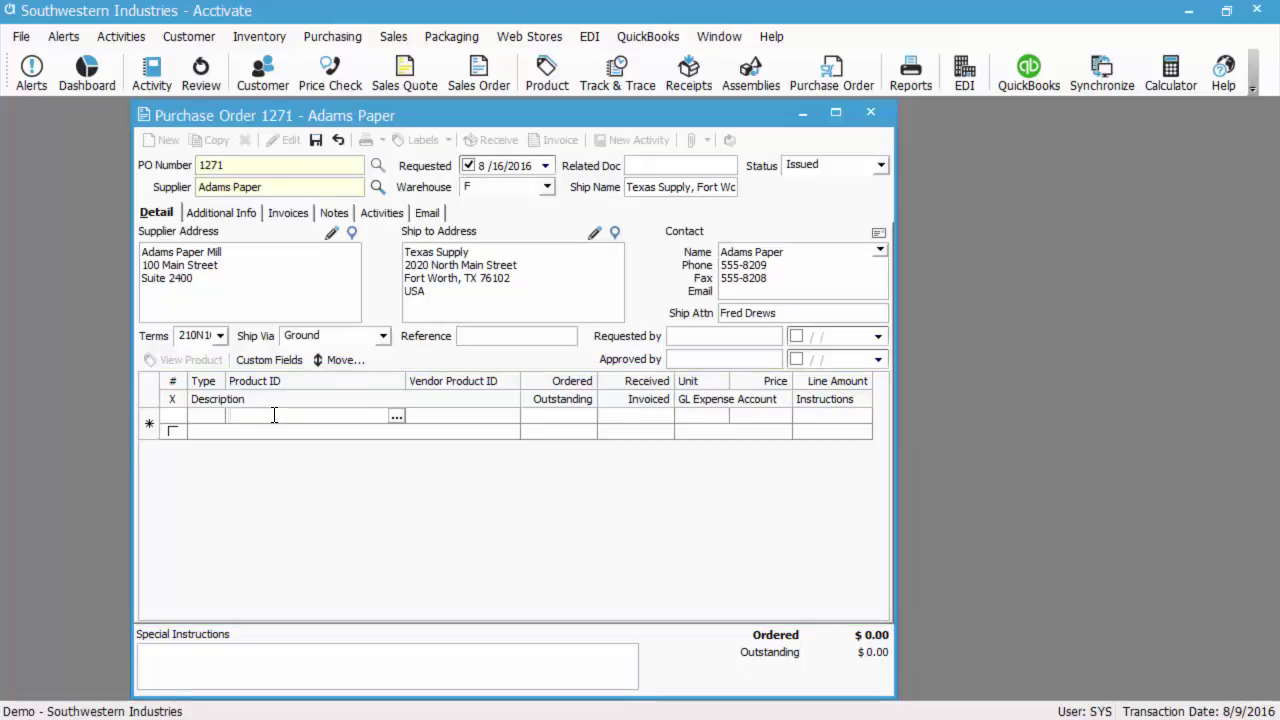
text(a121)
key(Tab)
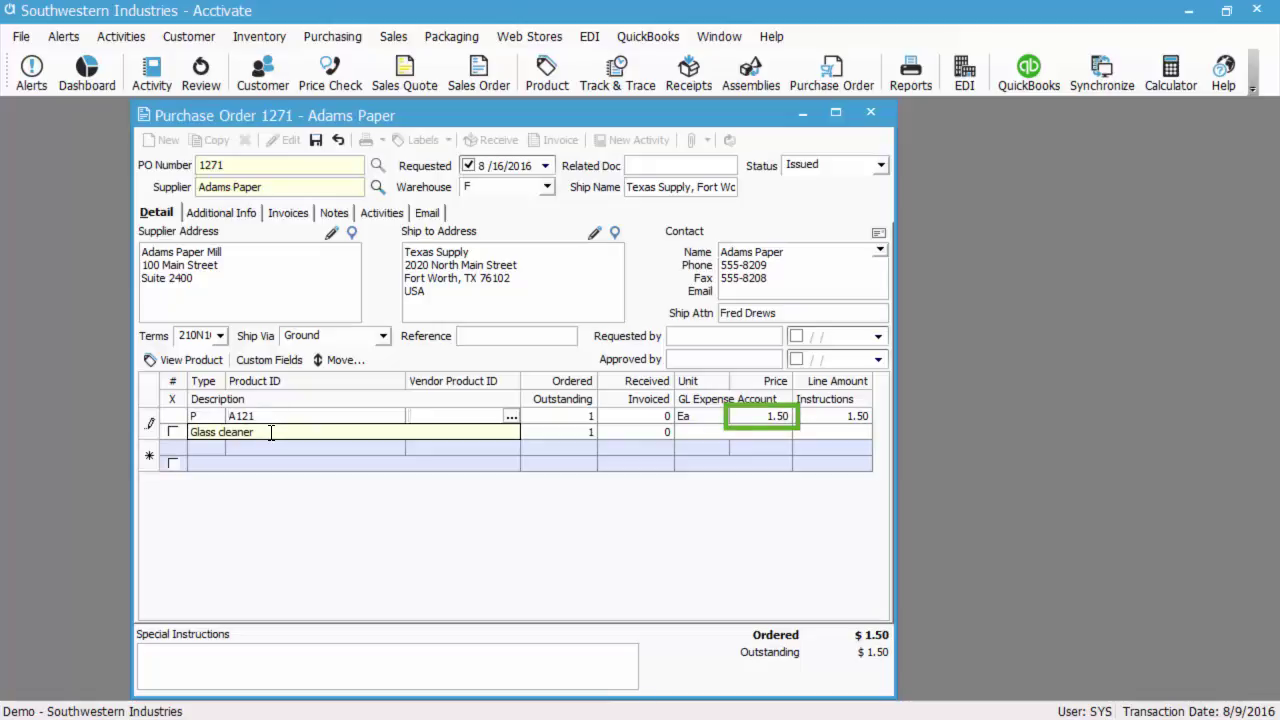
click(270, 448)
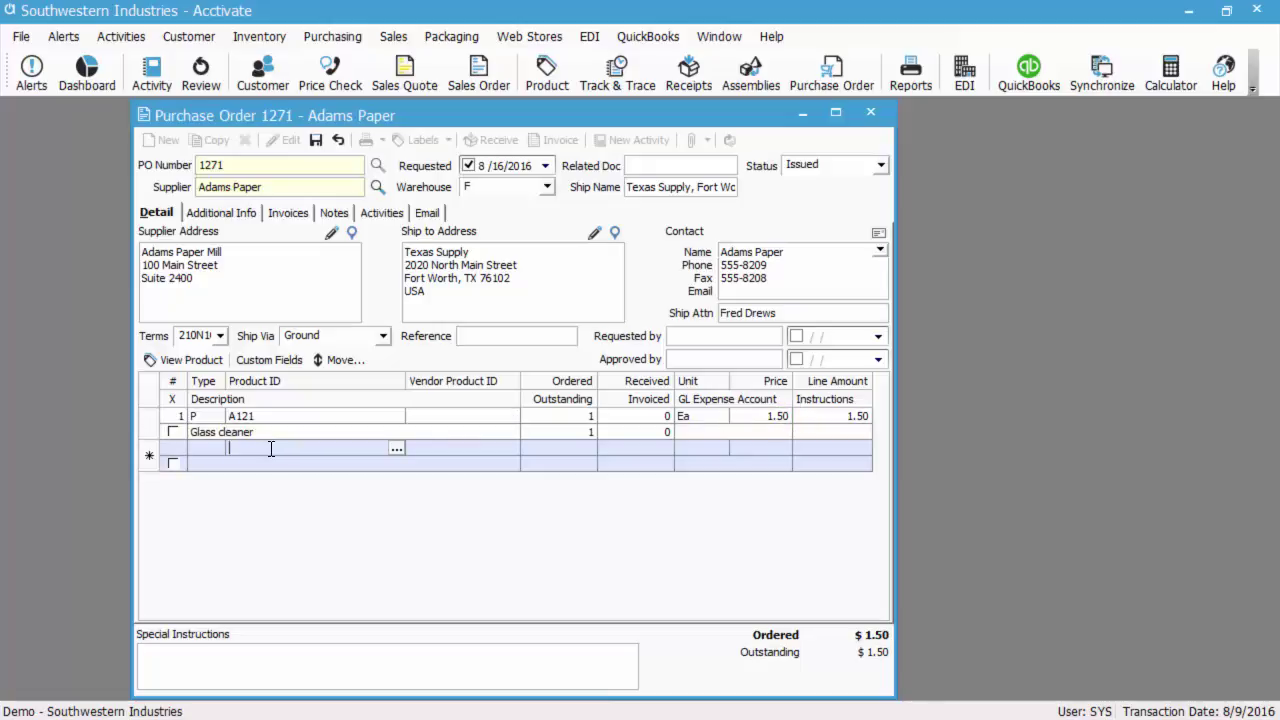
text(TP202)
key(Tab)
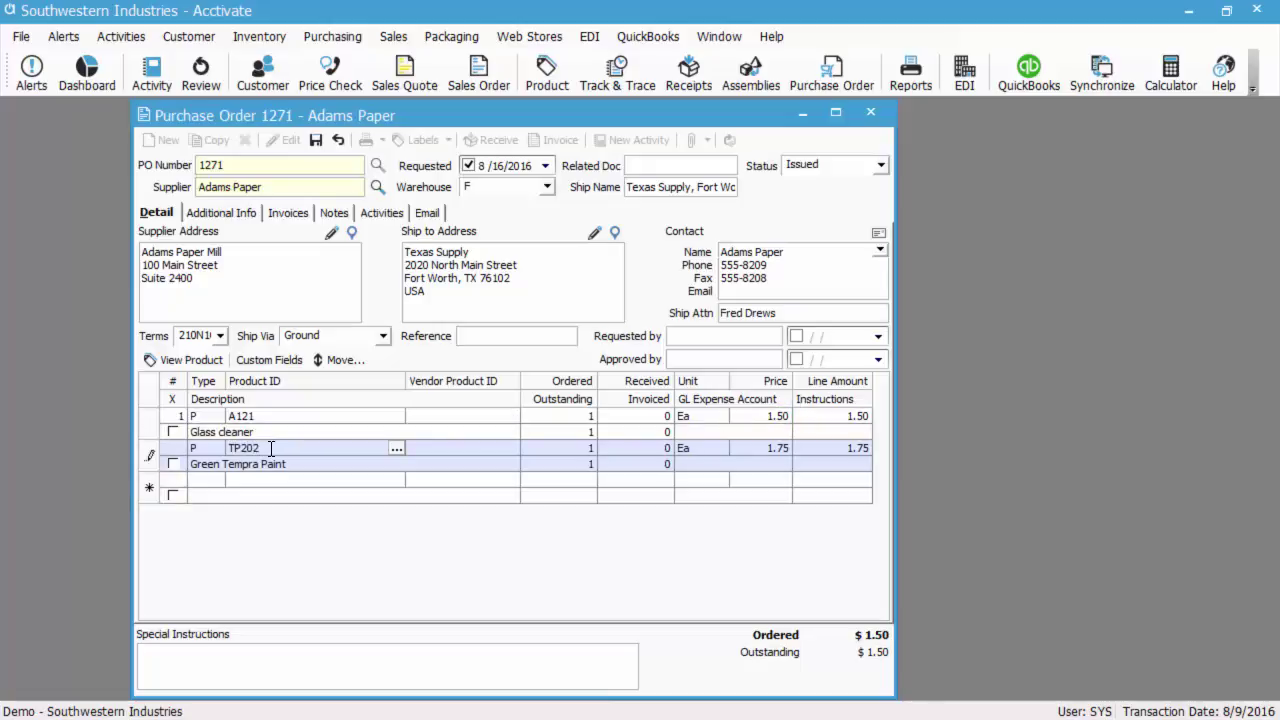
key(Tab)
key(Tab)
text(10)
key(Tab)
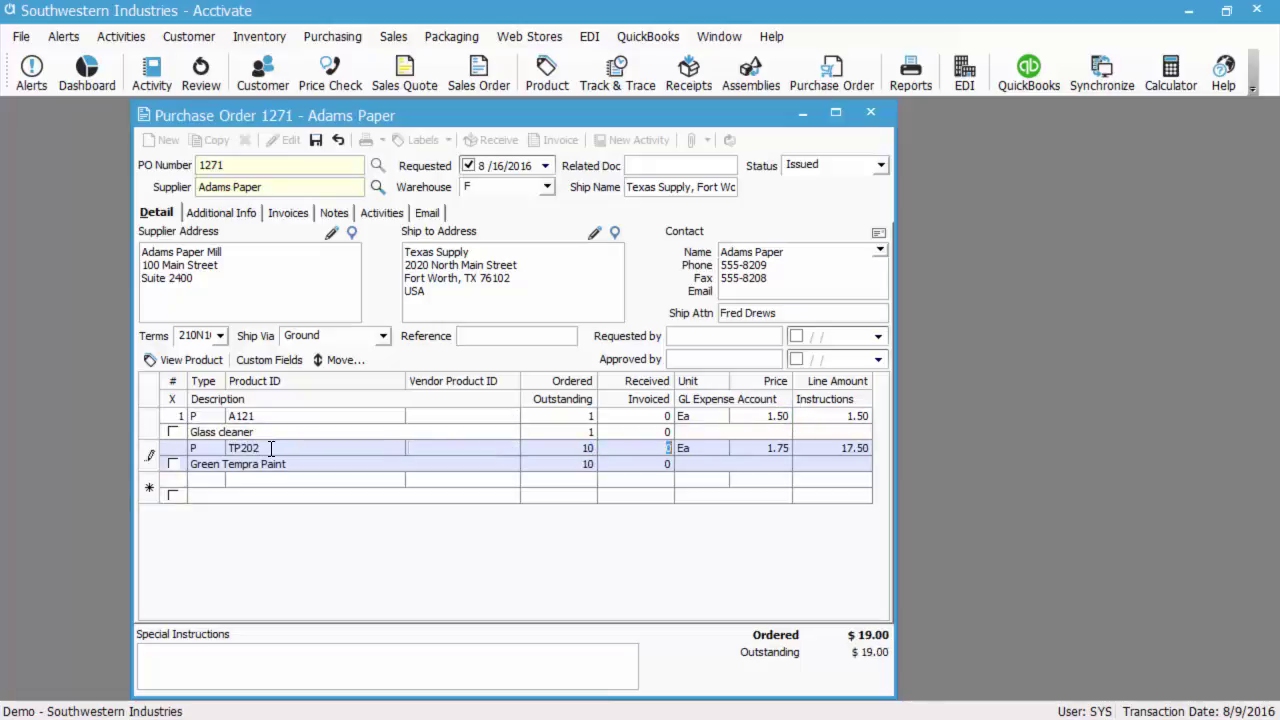
Add lines for personal copier PC20, quantity 2, and plastic folder B85-1.
click(263, 484)
text(PC20)
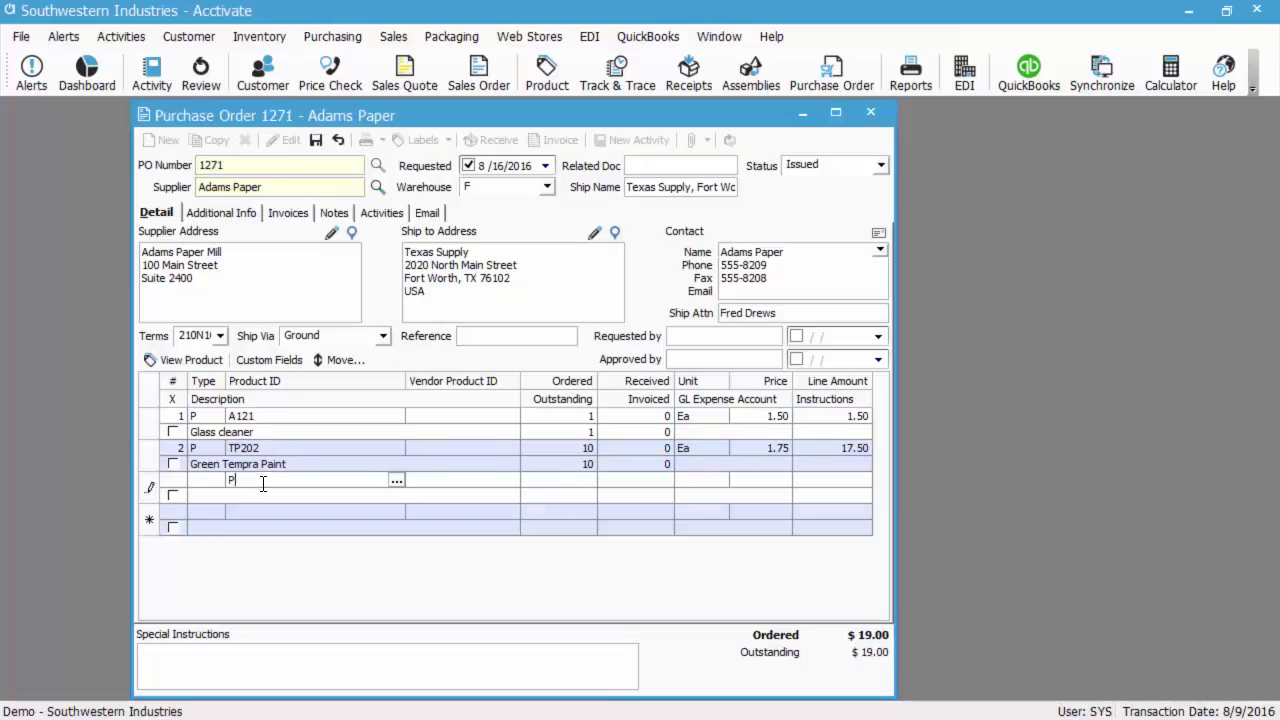
key(Tab)
key(Tab)
key(Tab)
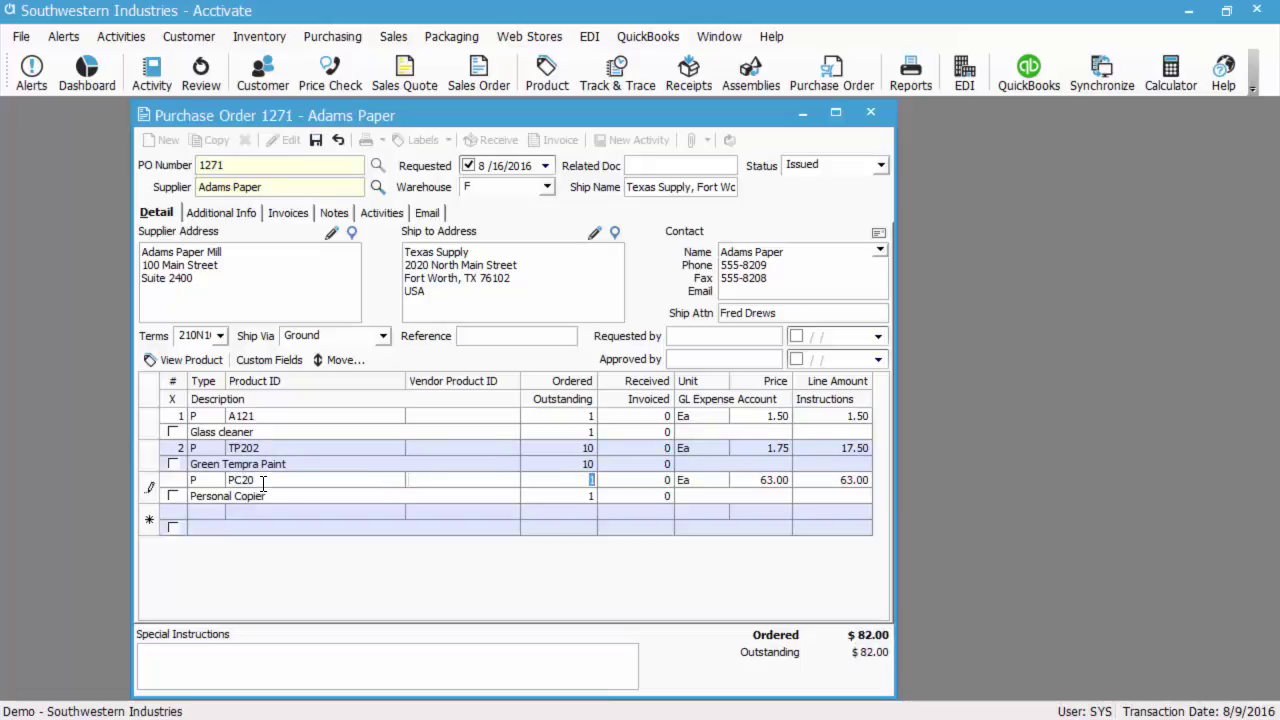
text(2)
key(Tab)
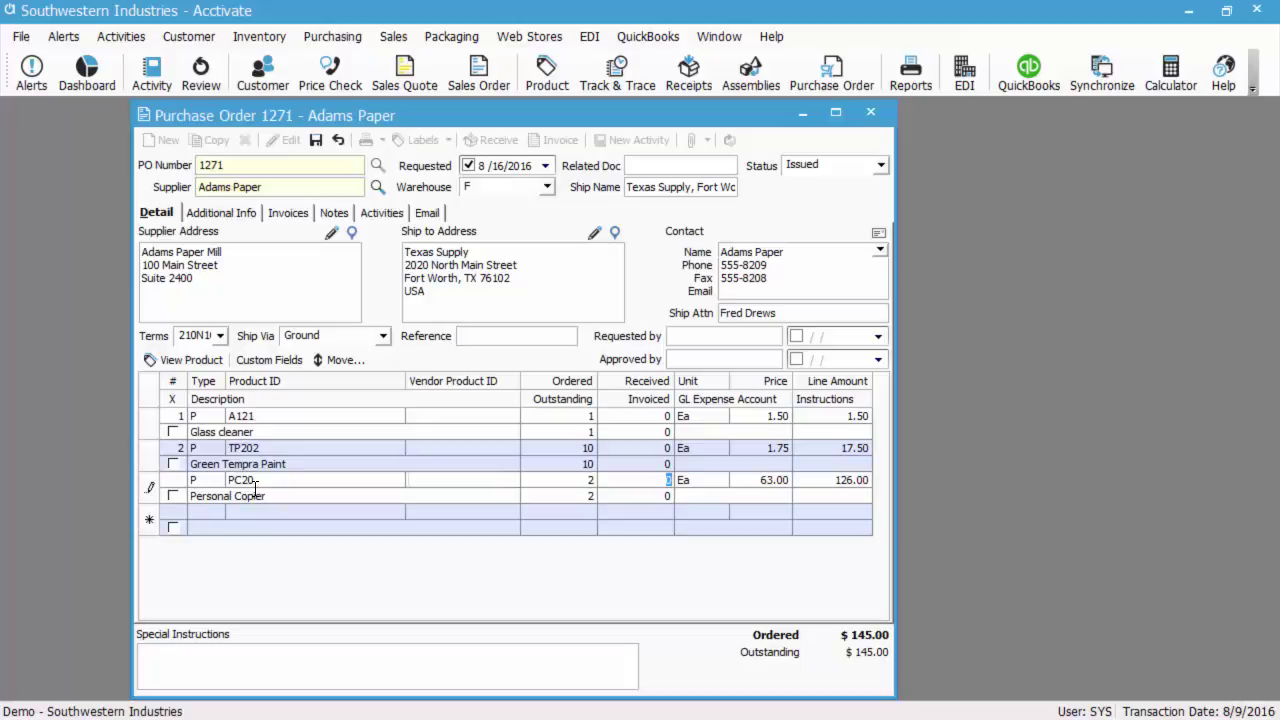
click(254, 512)
text(B85-)
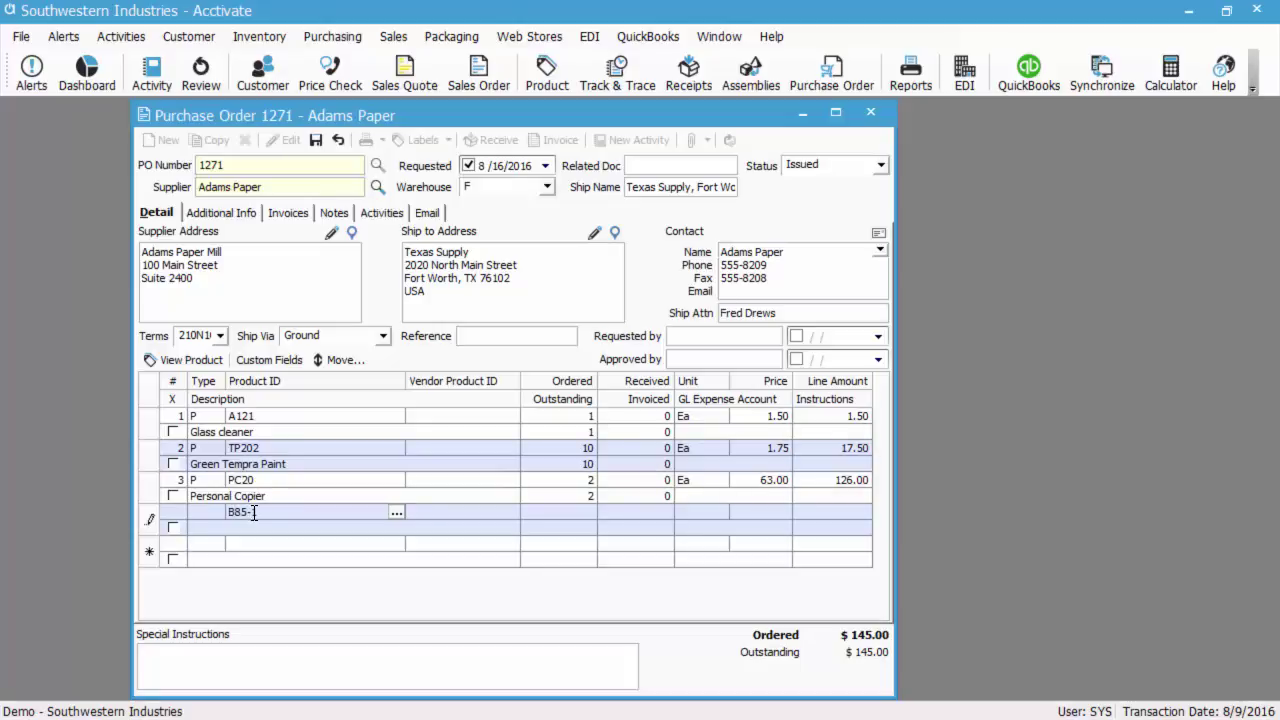
key(Tab)
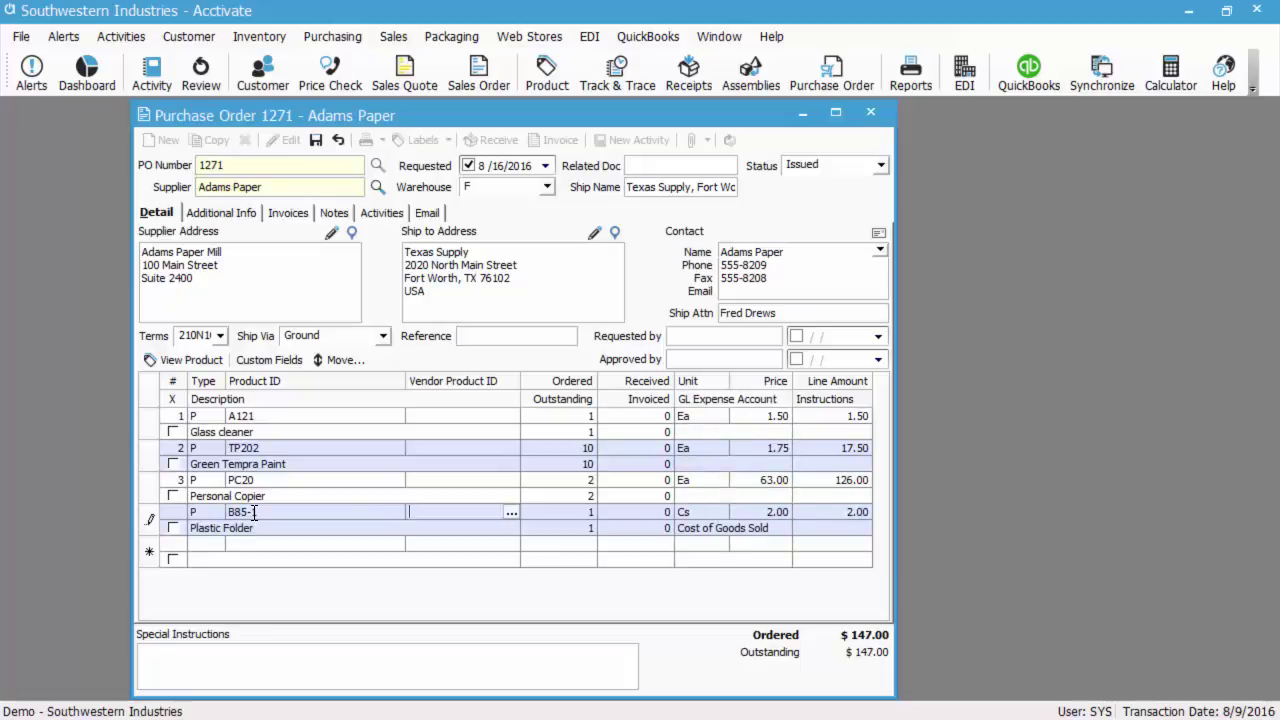
text(1)
Commit the fourth line, review the Additional Info tab, and return to Detail.
click(226, 679)
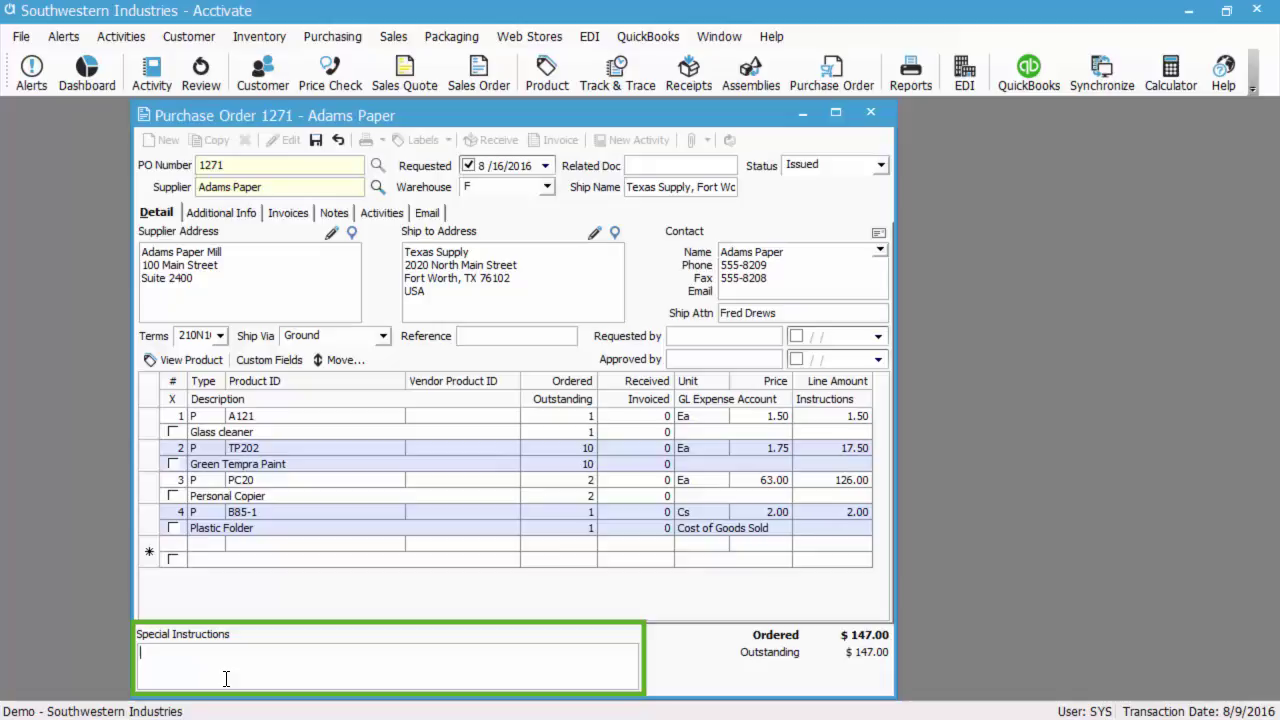
click(241, 222)
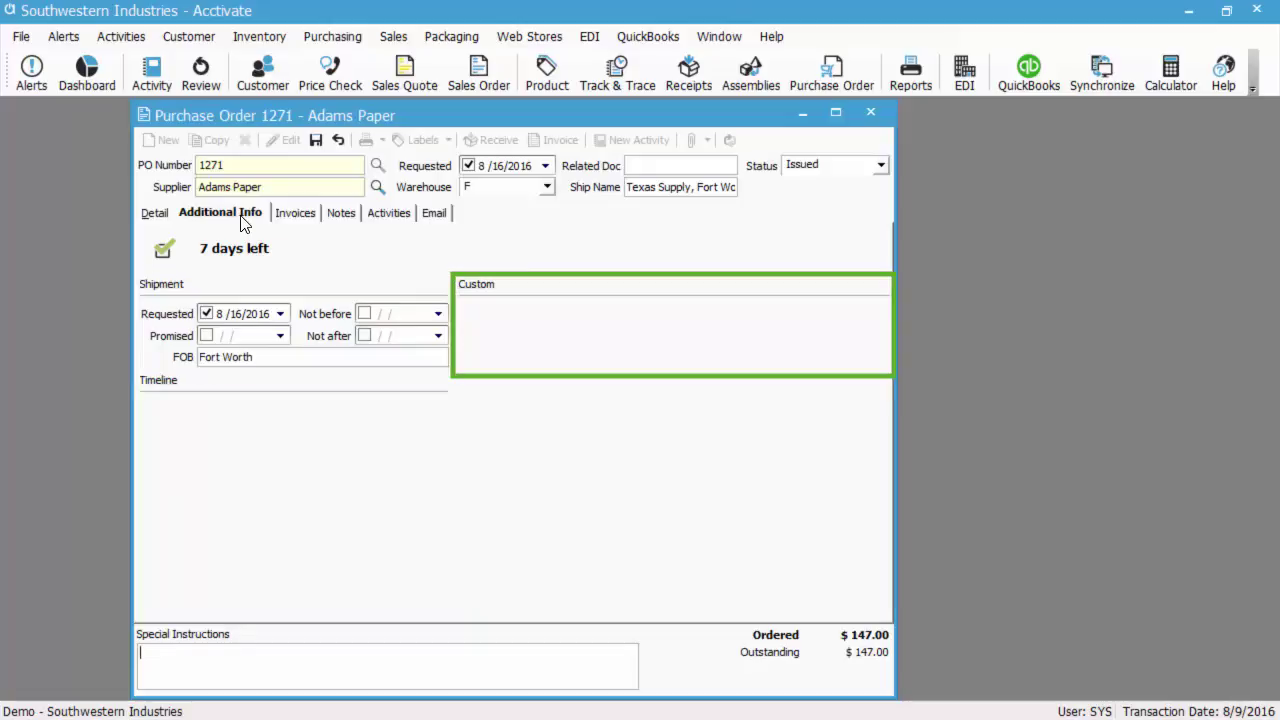
click(160, 214)
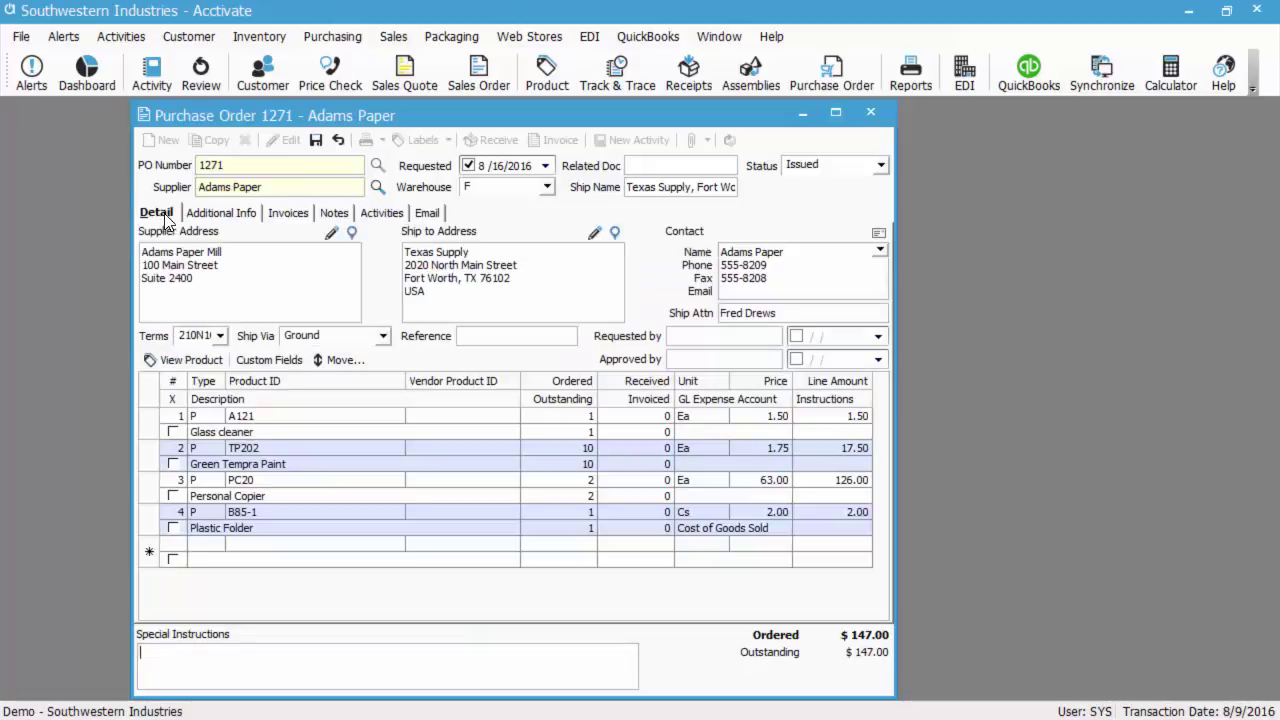
Save PO 1271, review and close its print preview, then choose Email Purchase Order.
click(316, 141)
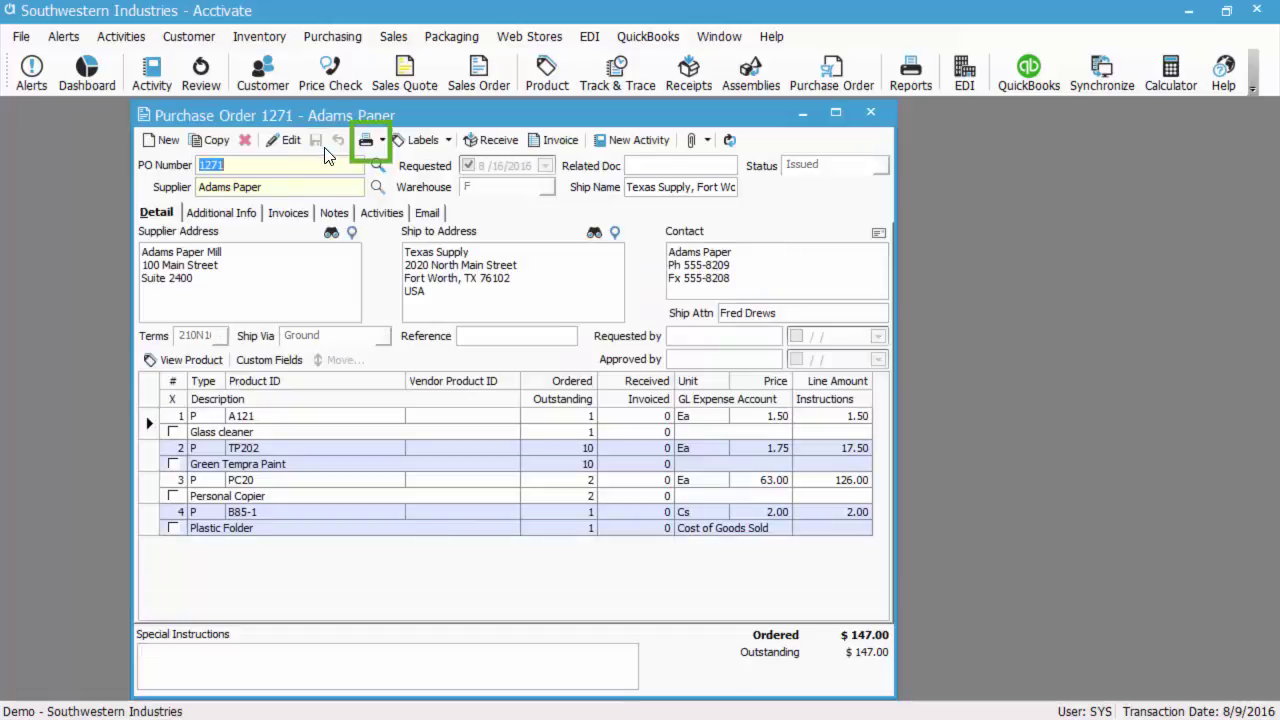
click(382, 141)
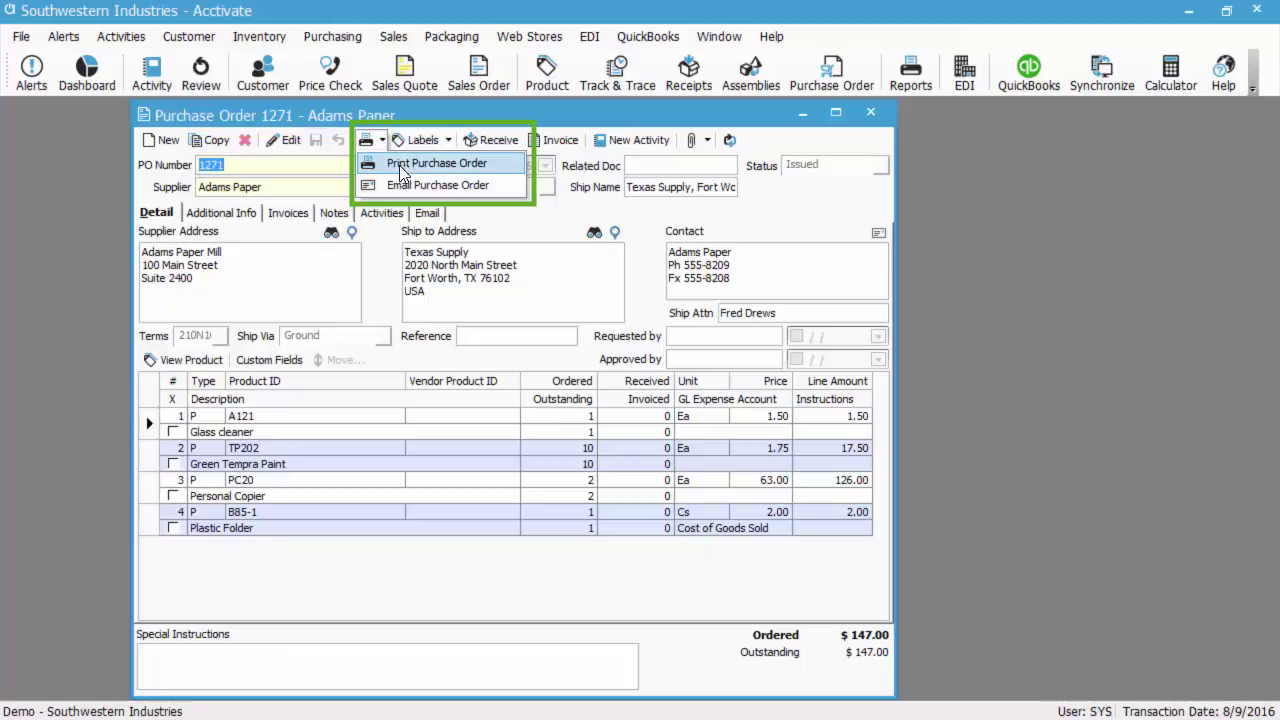
click(506, 170)
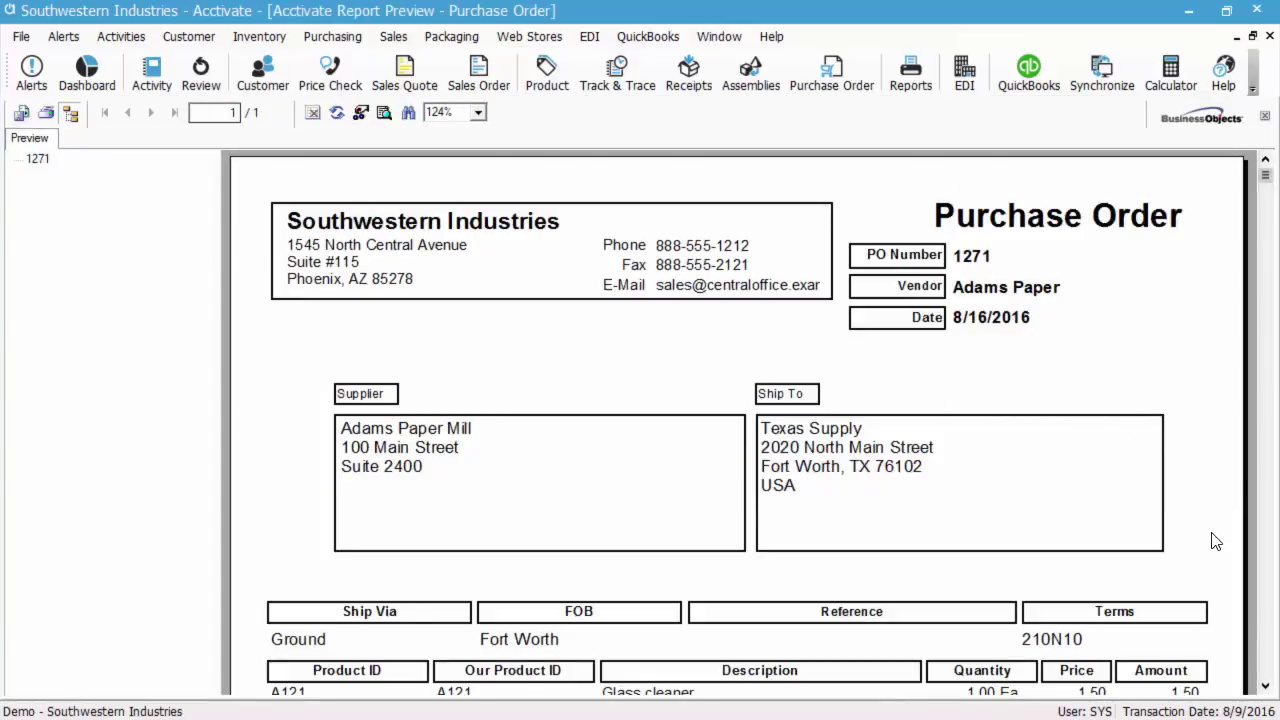
scroll(1215, 541, down, 3)
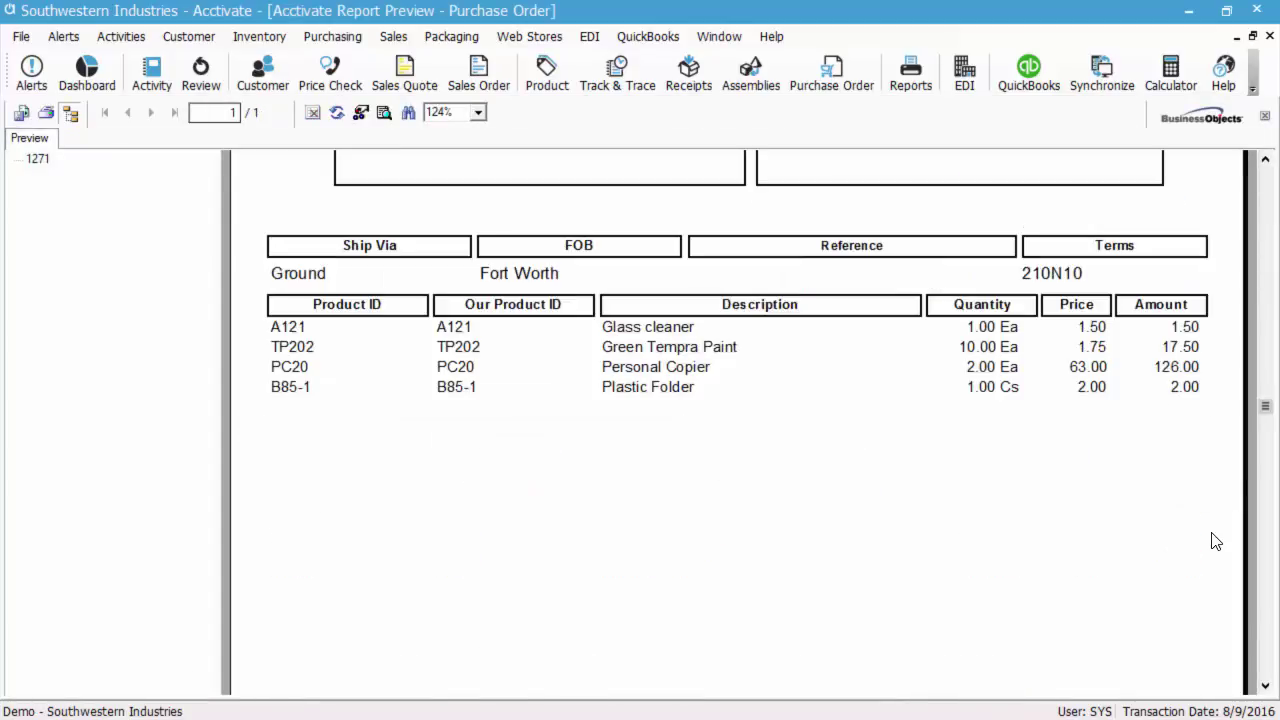
scroll(1215, 541, down, 3)
scroll(1211, 543, up, 6)
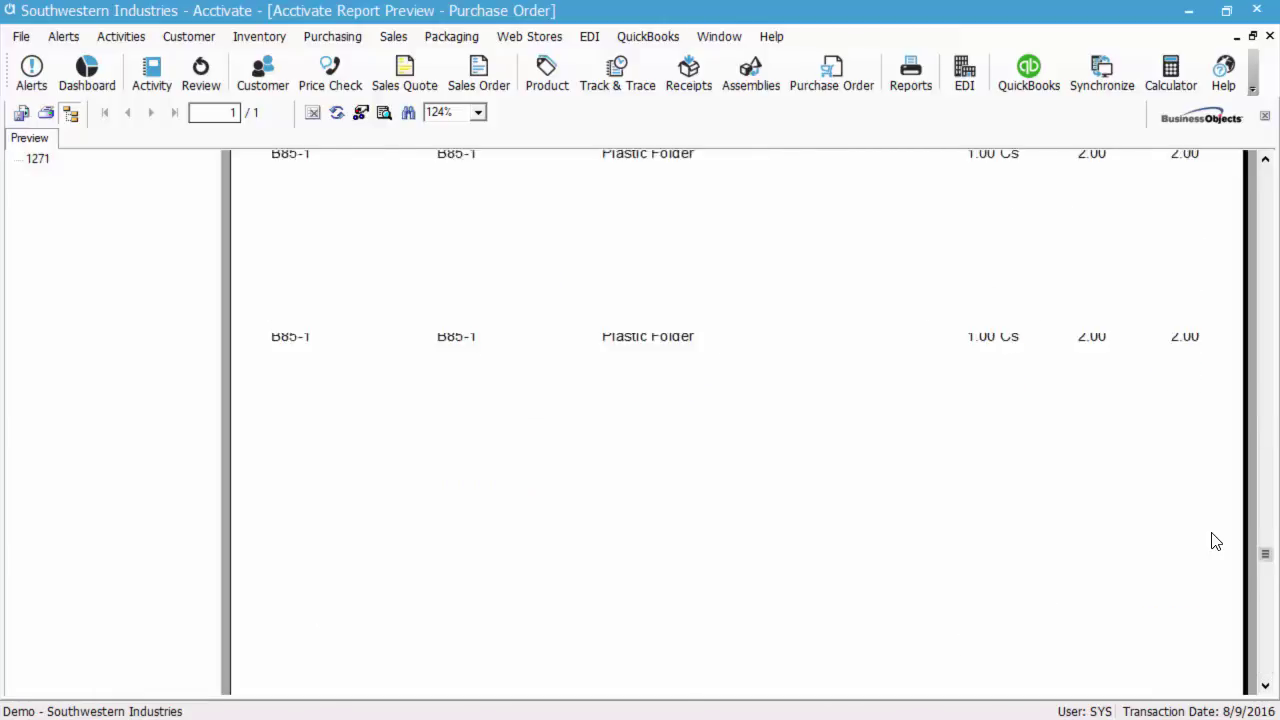
click(1270, 36)
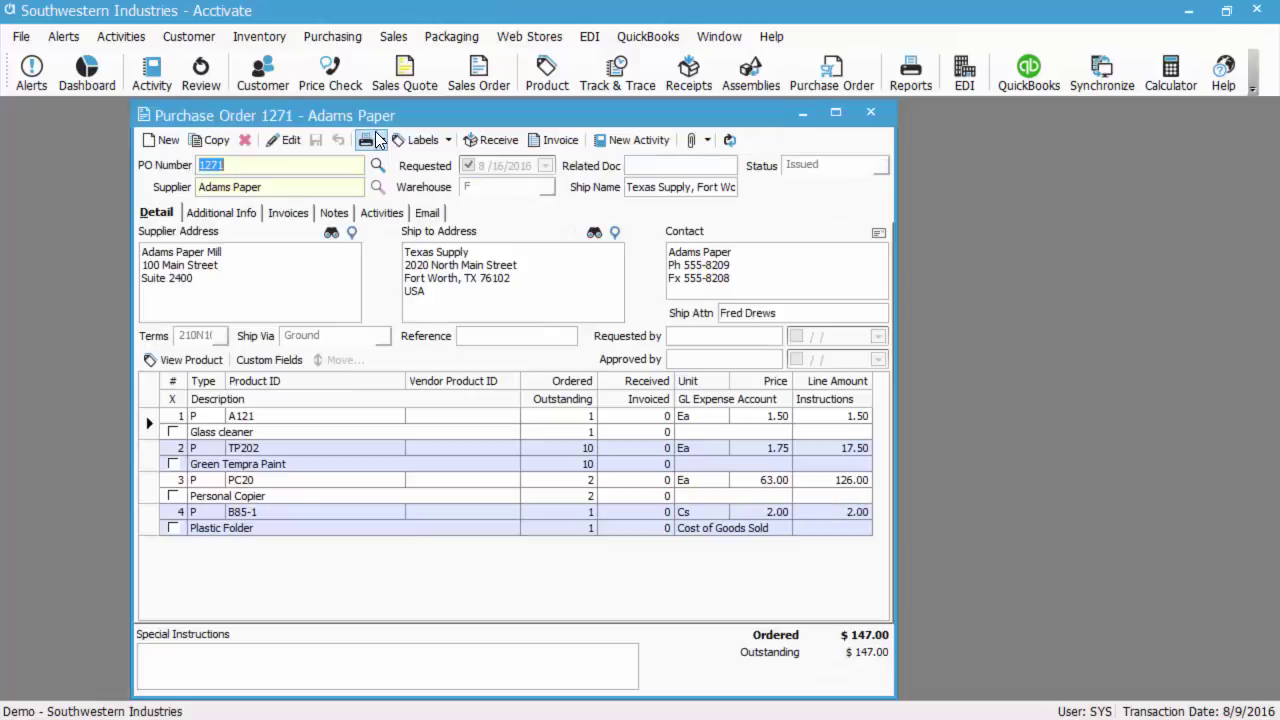
click(382, 141)
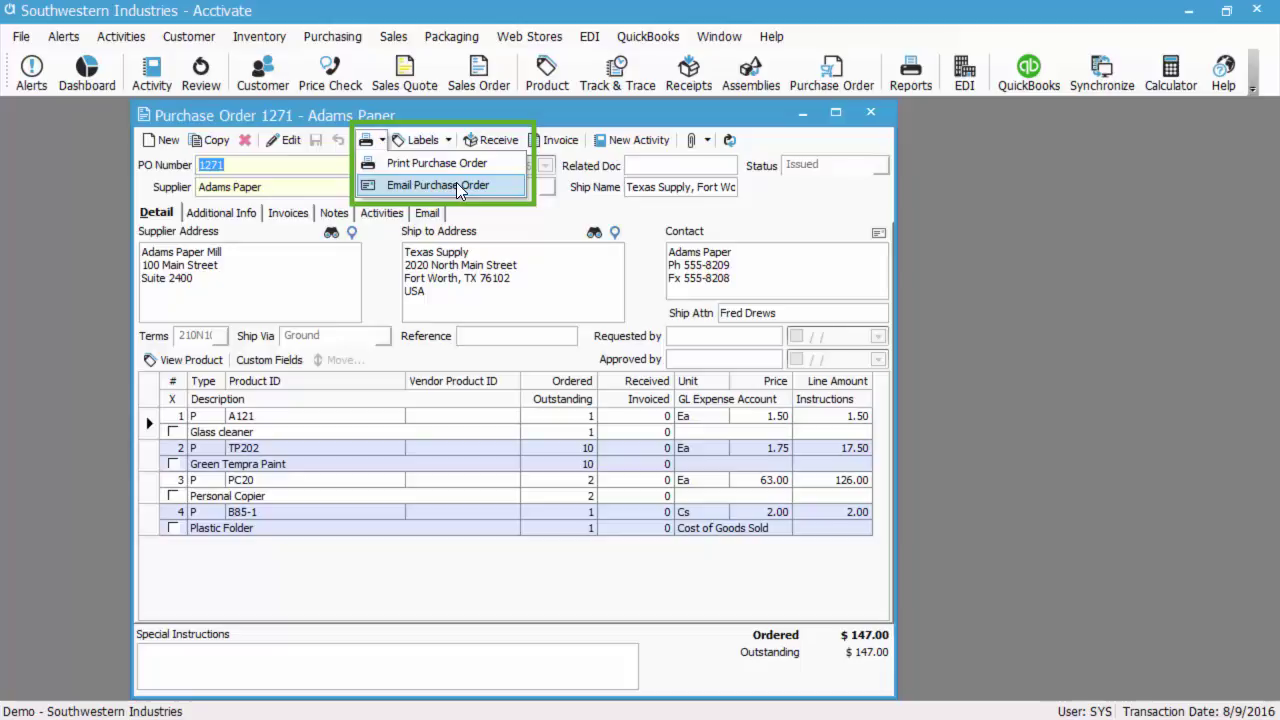
click(456, 184)
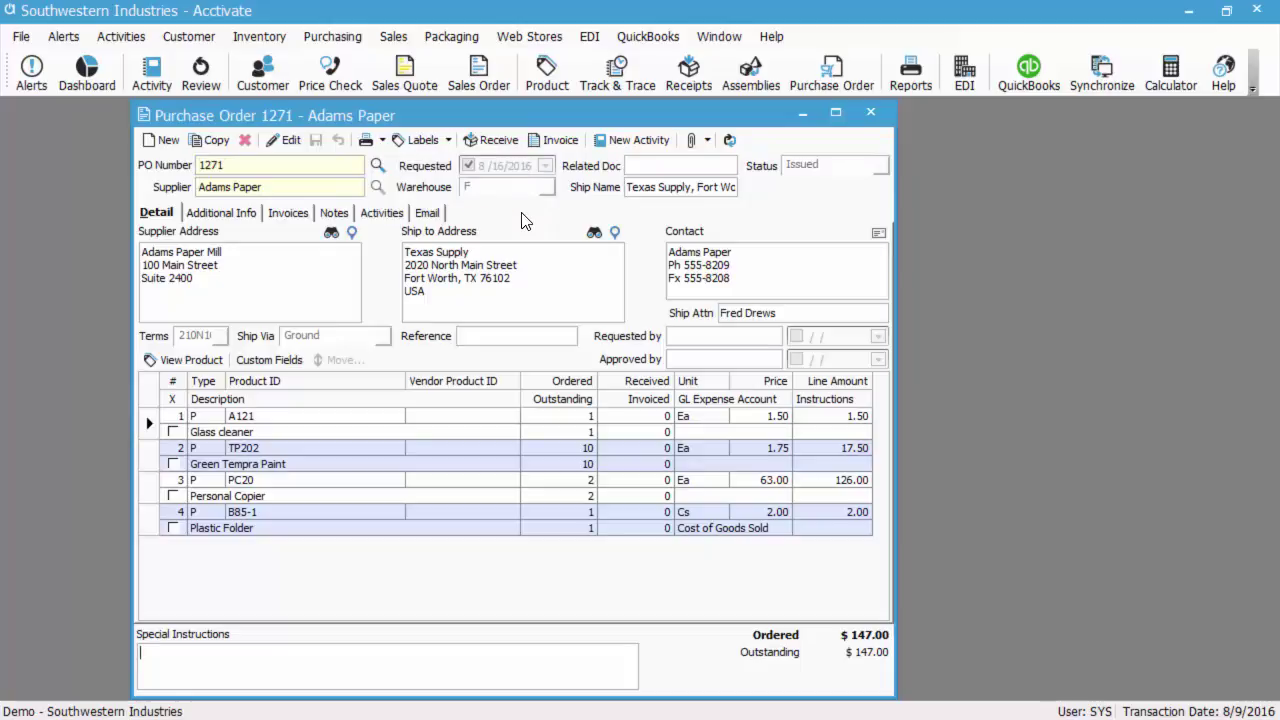
Start receiving PO 1271 with a session date of August 9, 2016.
click(496, 140)
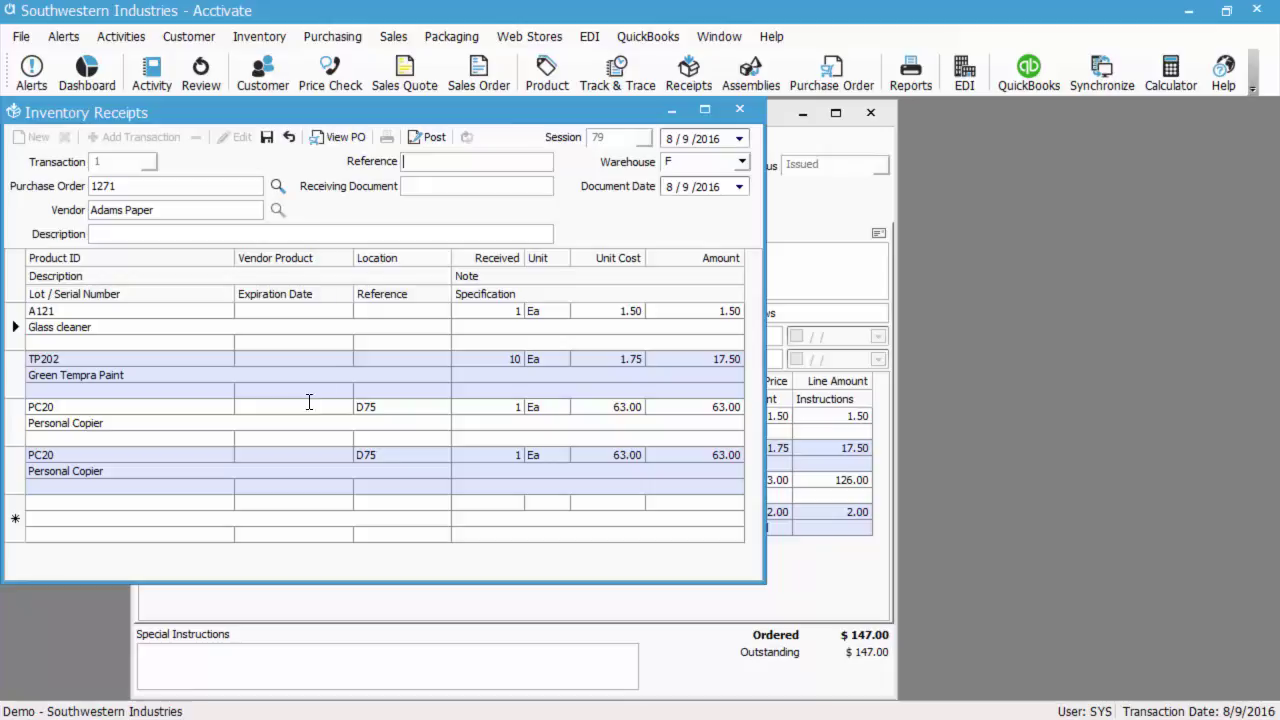
click(739, 138)
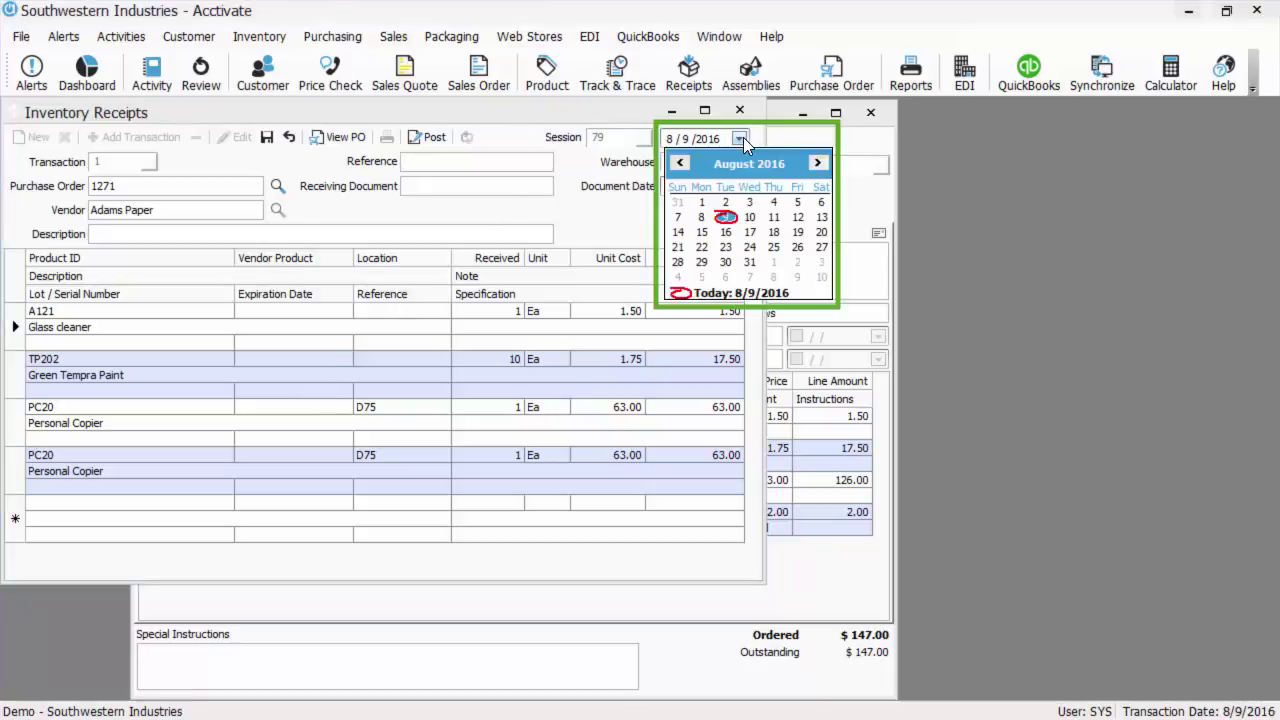
click(727, 218)
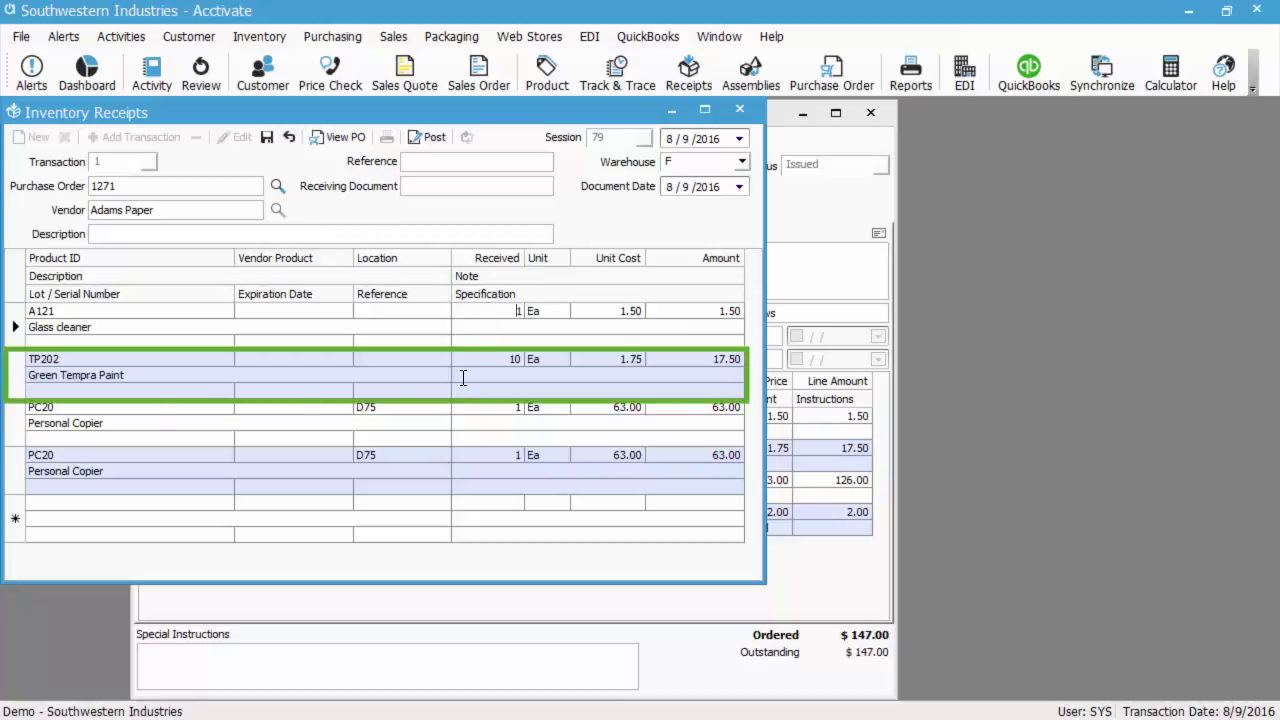
Set TP202's received quantity to 5 with lot 20160809-1.
click(18, 379)
click(17, 378)
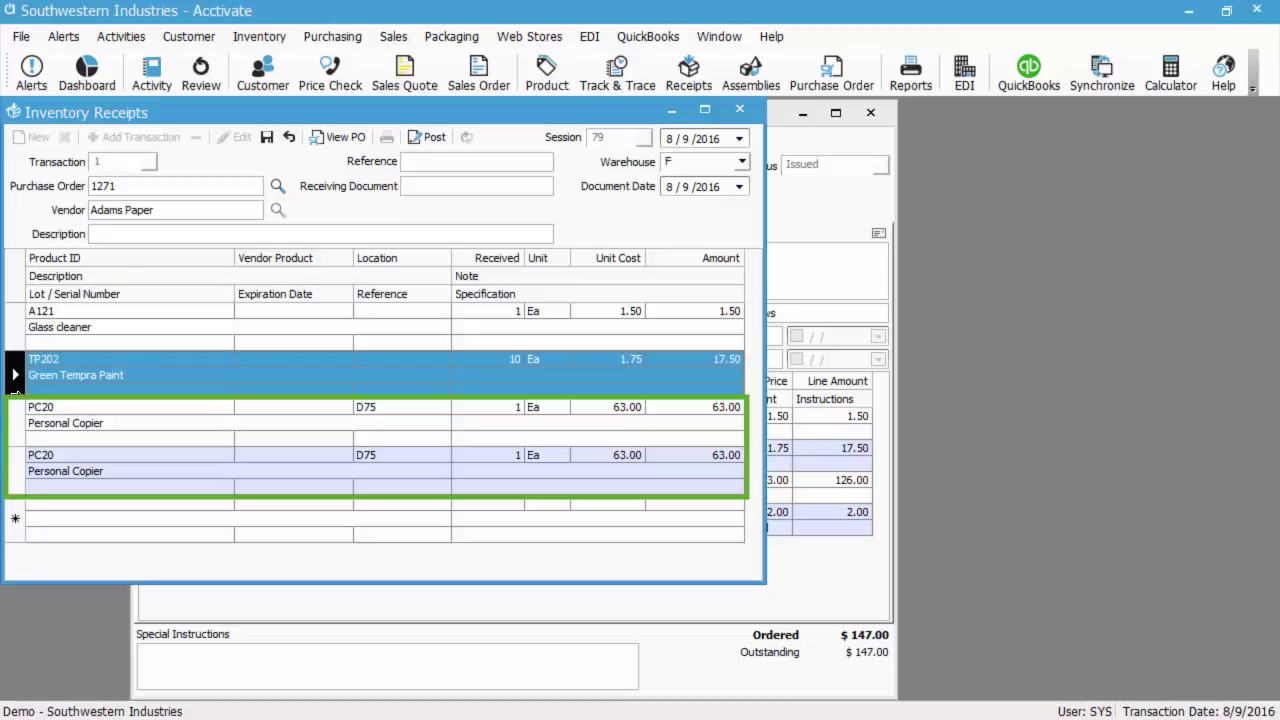
click(16, 423)
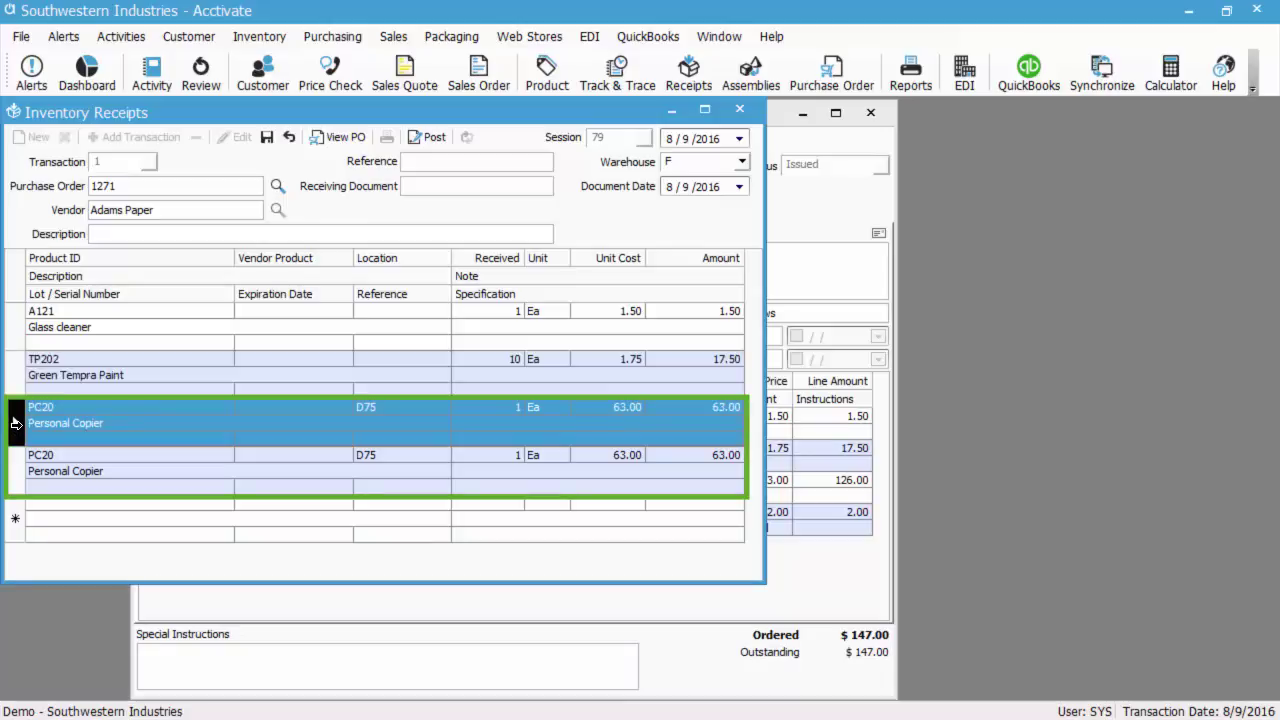
click(15, 470)
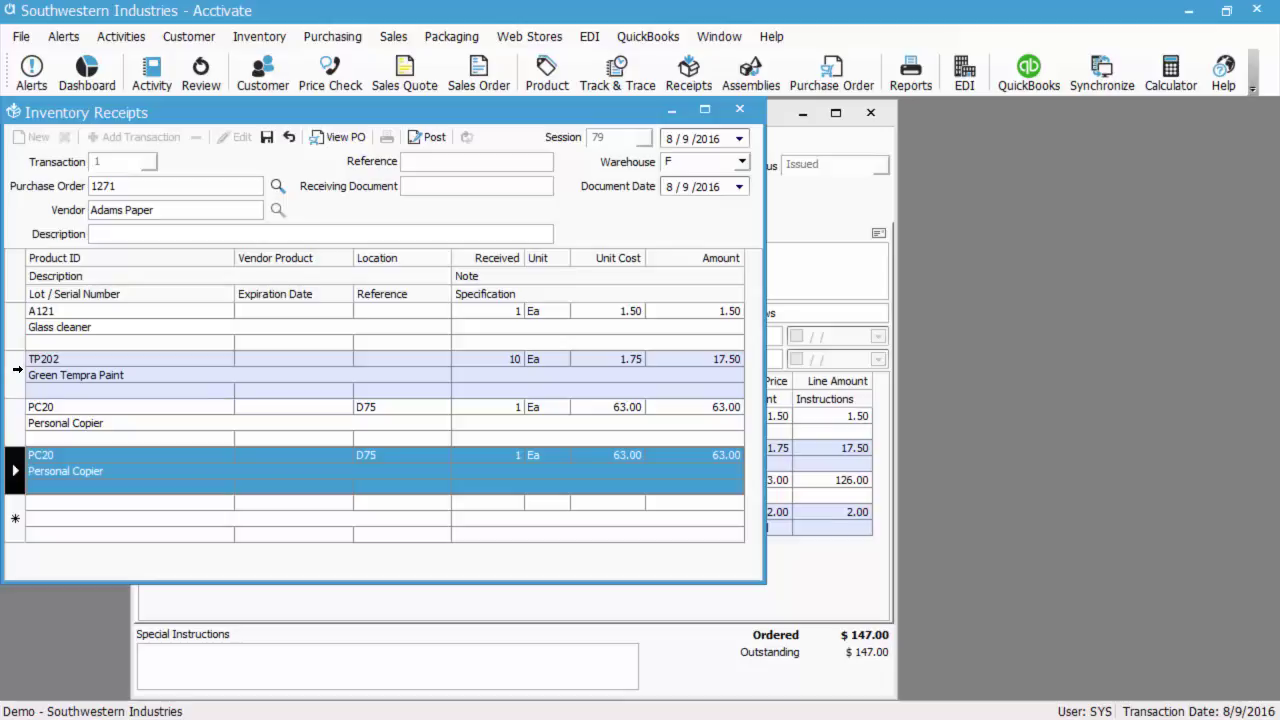
click(16, 372)
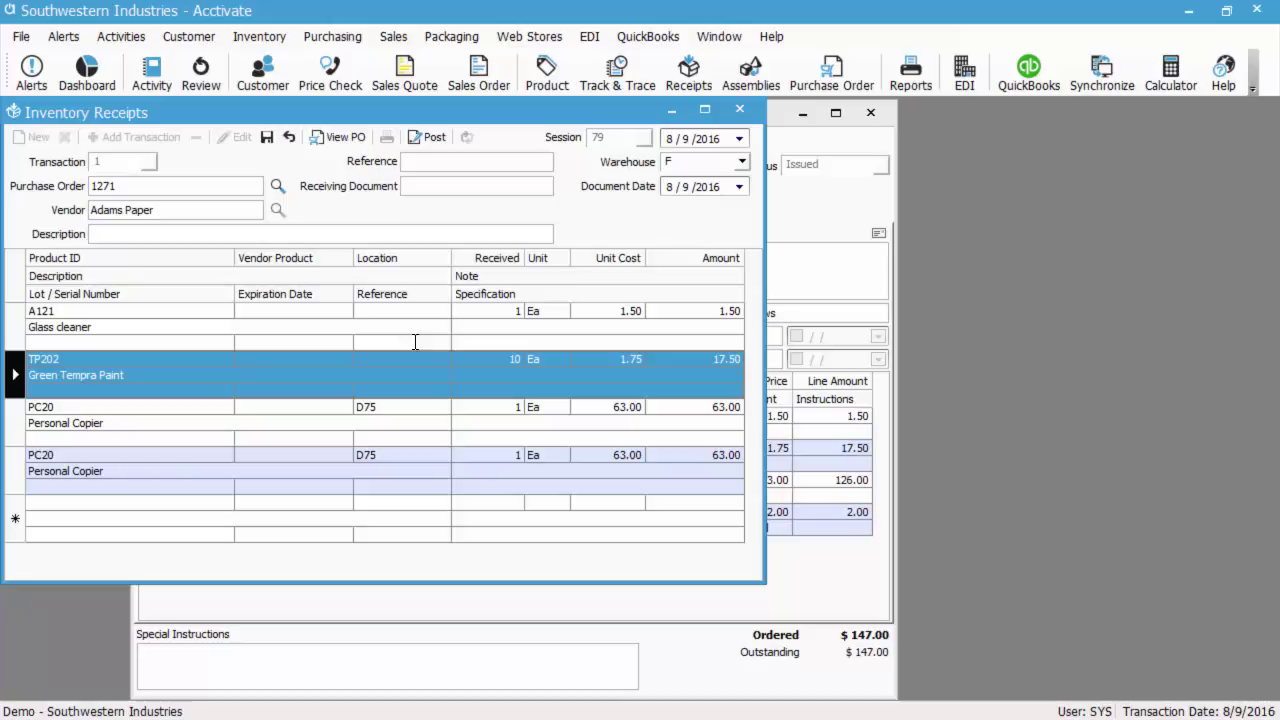
click(494, 360)
text(5)
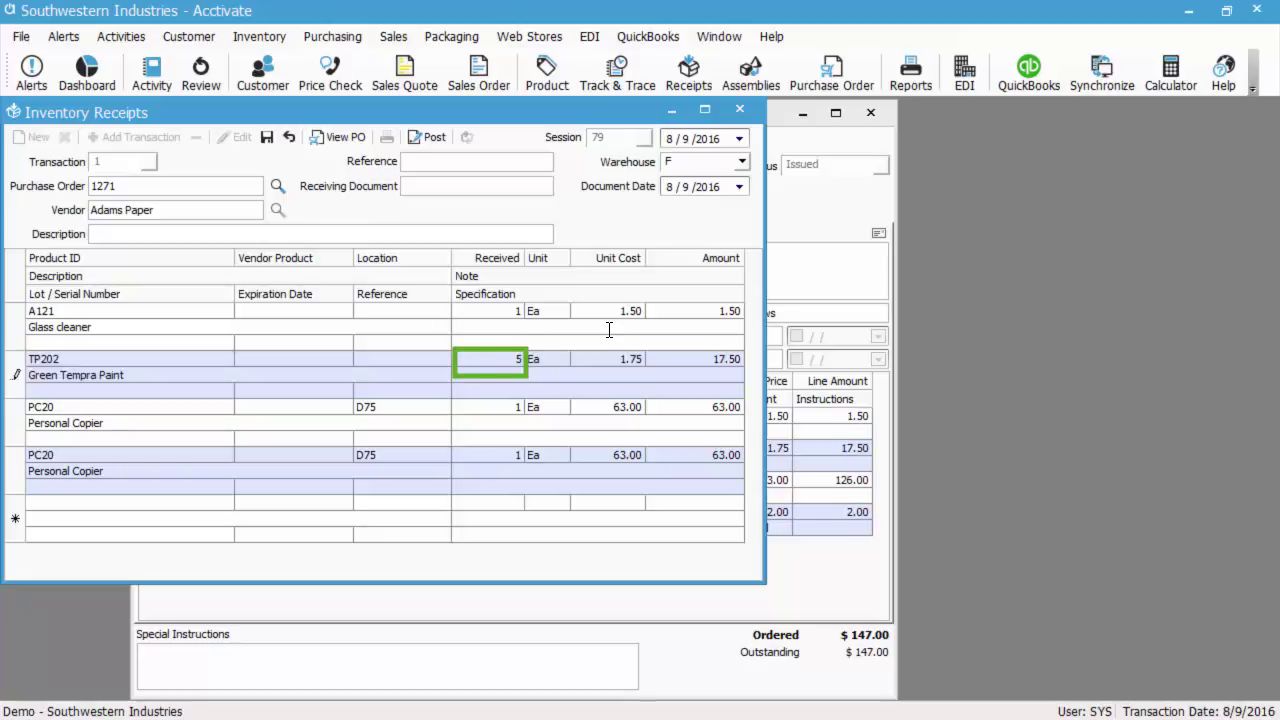
click(56, 390)
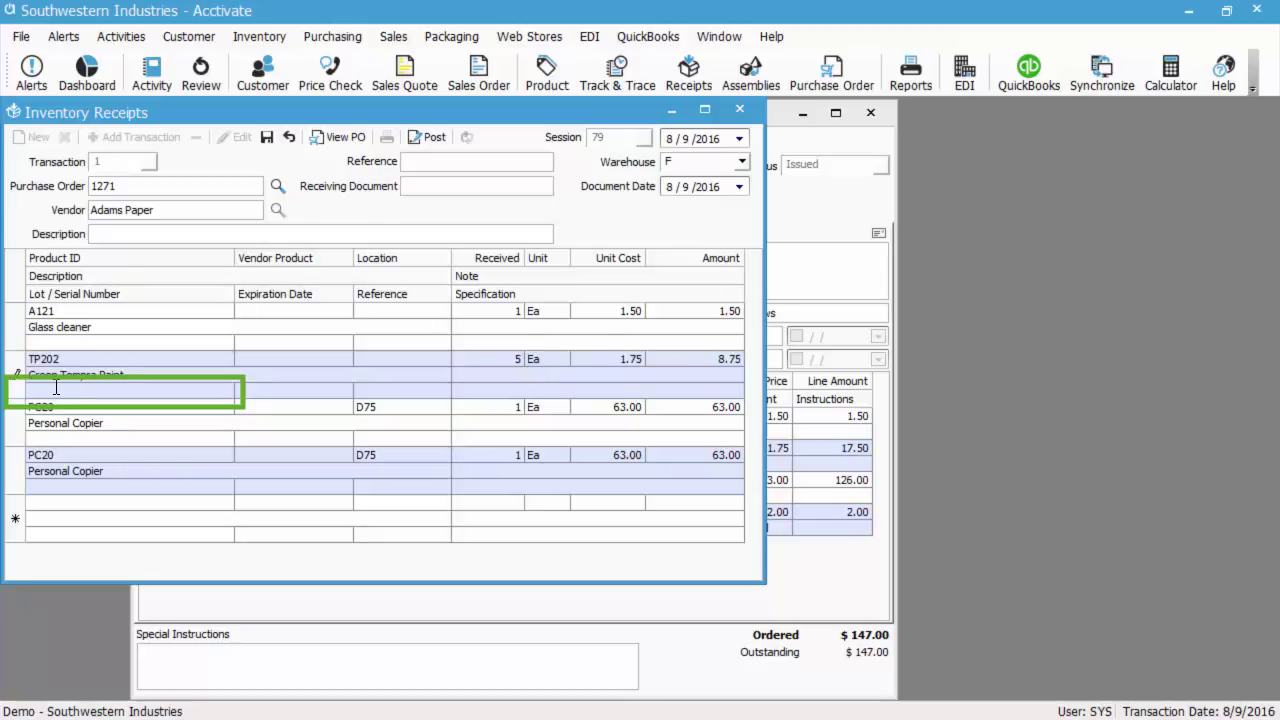
text(20160809-1)
Add a second TP202 receipt line of 5 with lot 20160809-2.
key(ctrl+a)
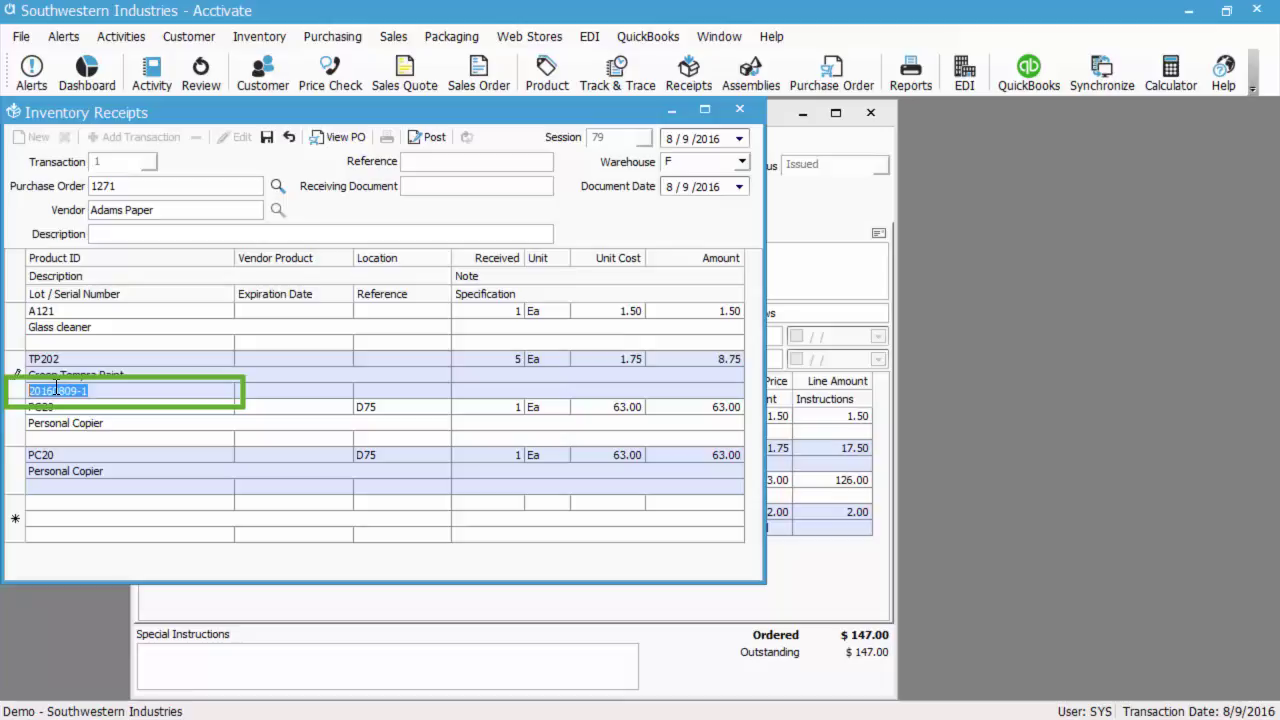
click(58, 506)
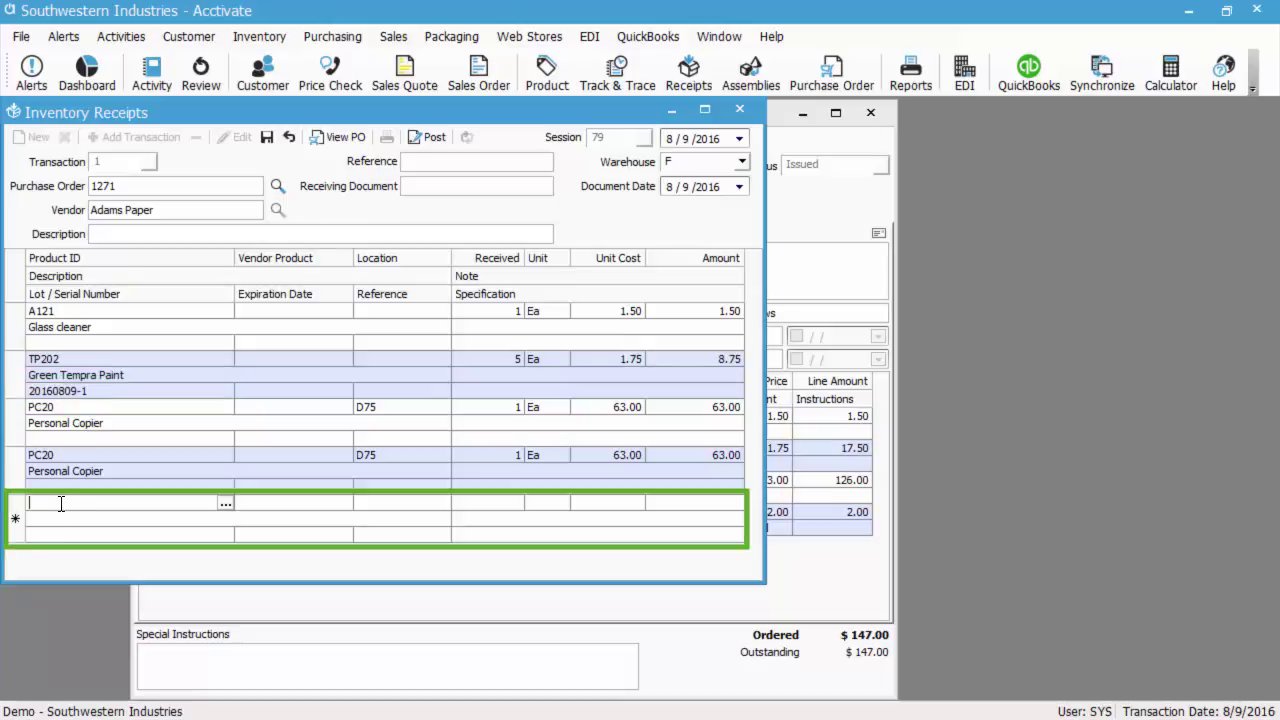
text(TP202)
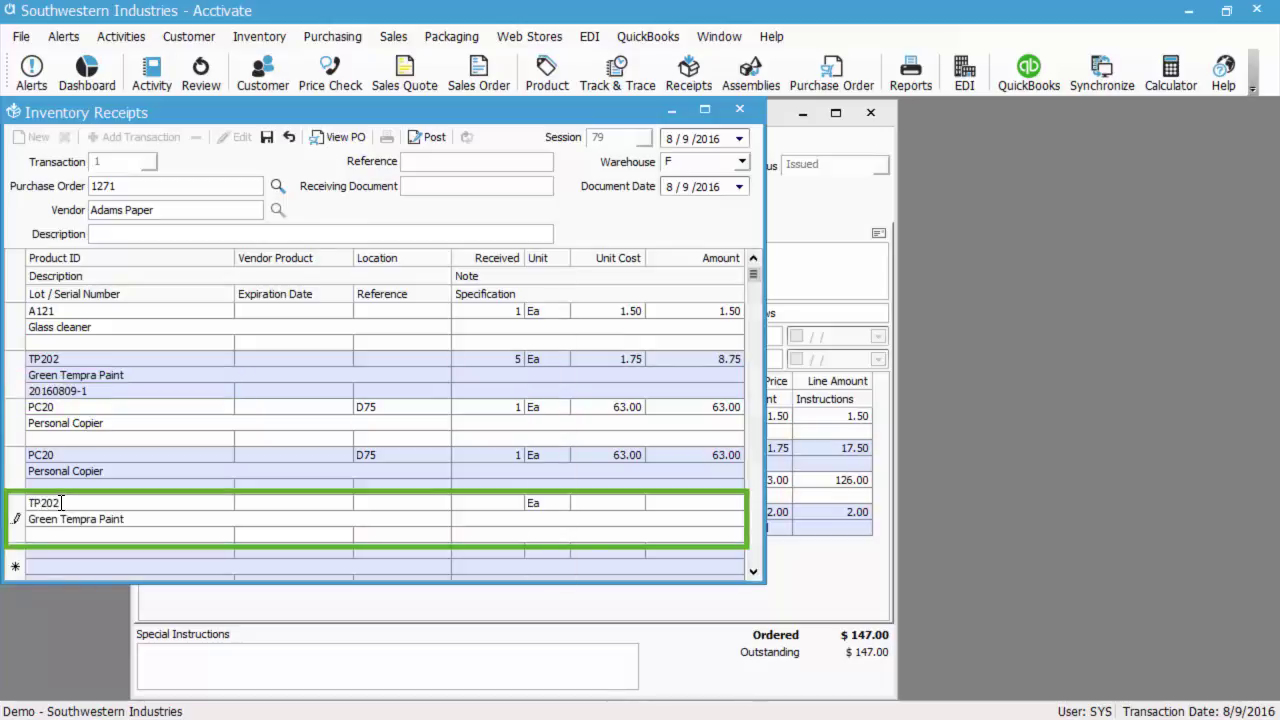
key(Tab)
key(Tab)
key(Tab)
text(5)
key(Tab)
click(108, 538)
text(20160809-1)
key(BackSpace)
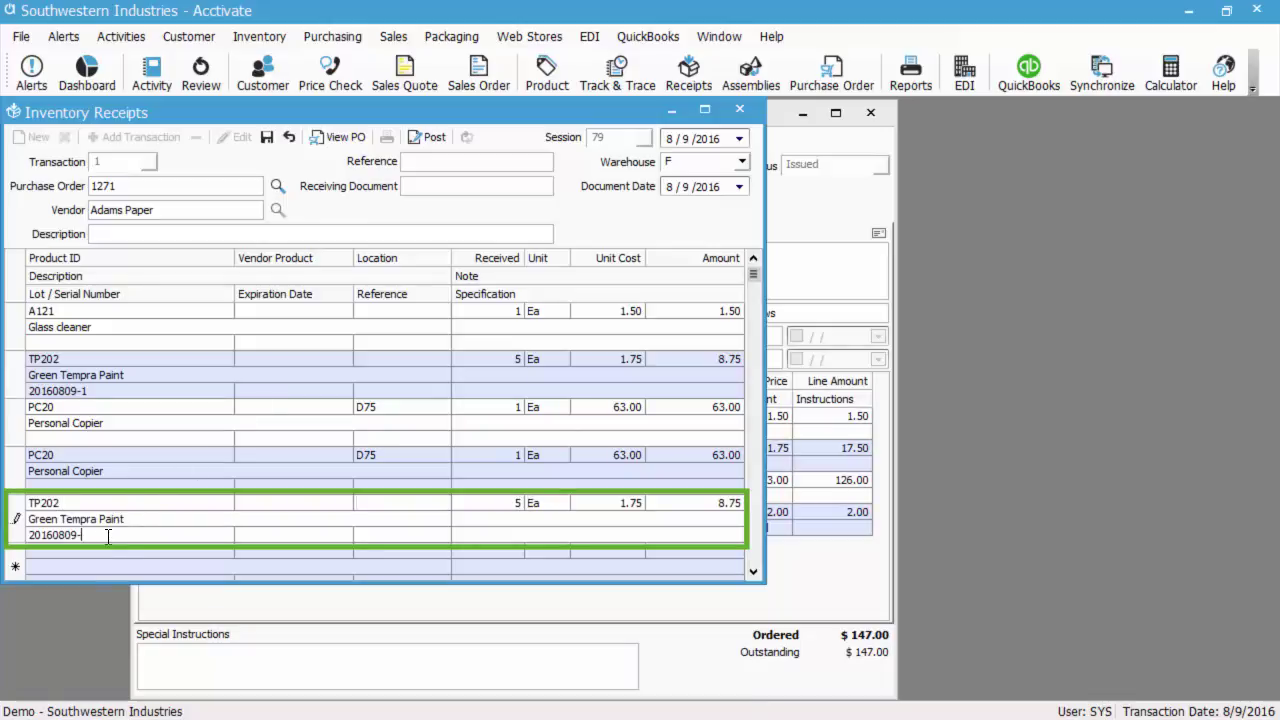
text(2)
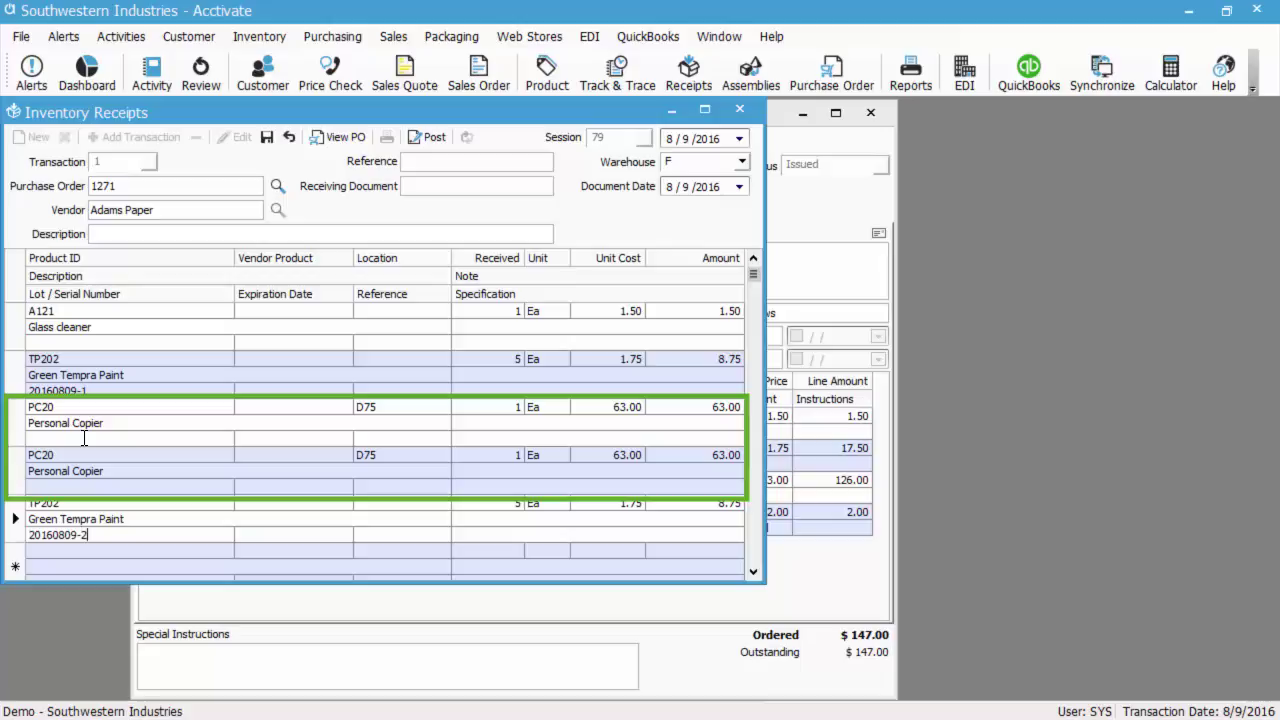
click(84, 442)
click(88, 441)
text(6543216543)
double_click(95, 440)
key(ctrl+c)
click(66, 487)
key(ctrl+v)
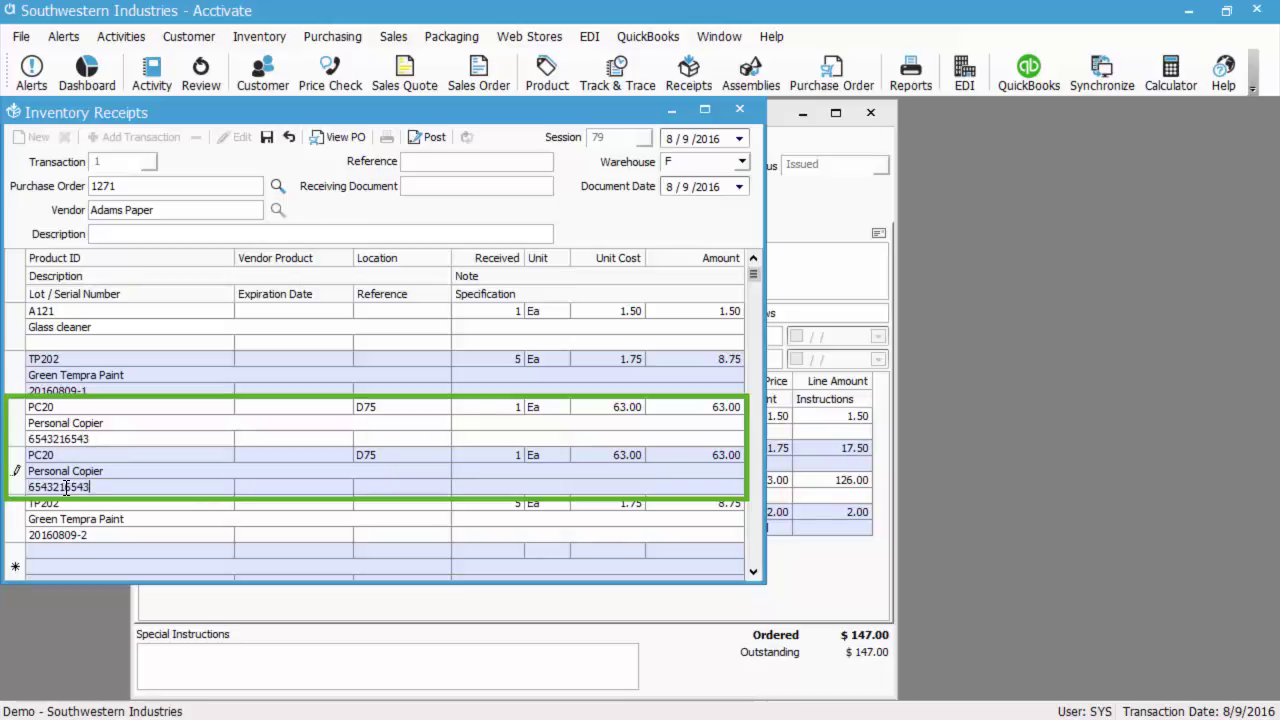
key(BackSpace)
text(4)
Save the PO 1271 inventory receipt and post it, confirming the posting prompt.
click(266, 138)
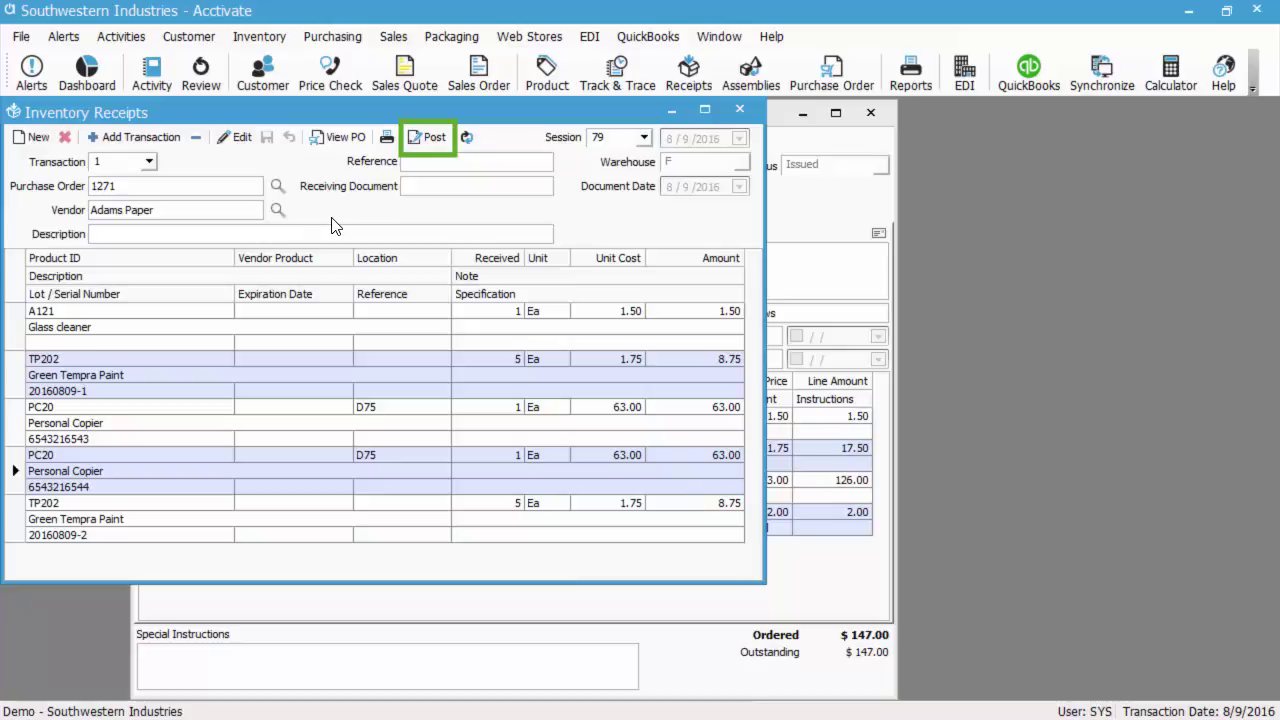
click(418, 137)
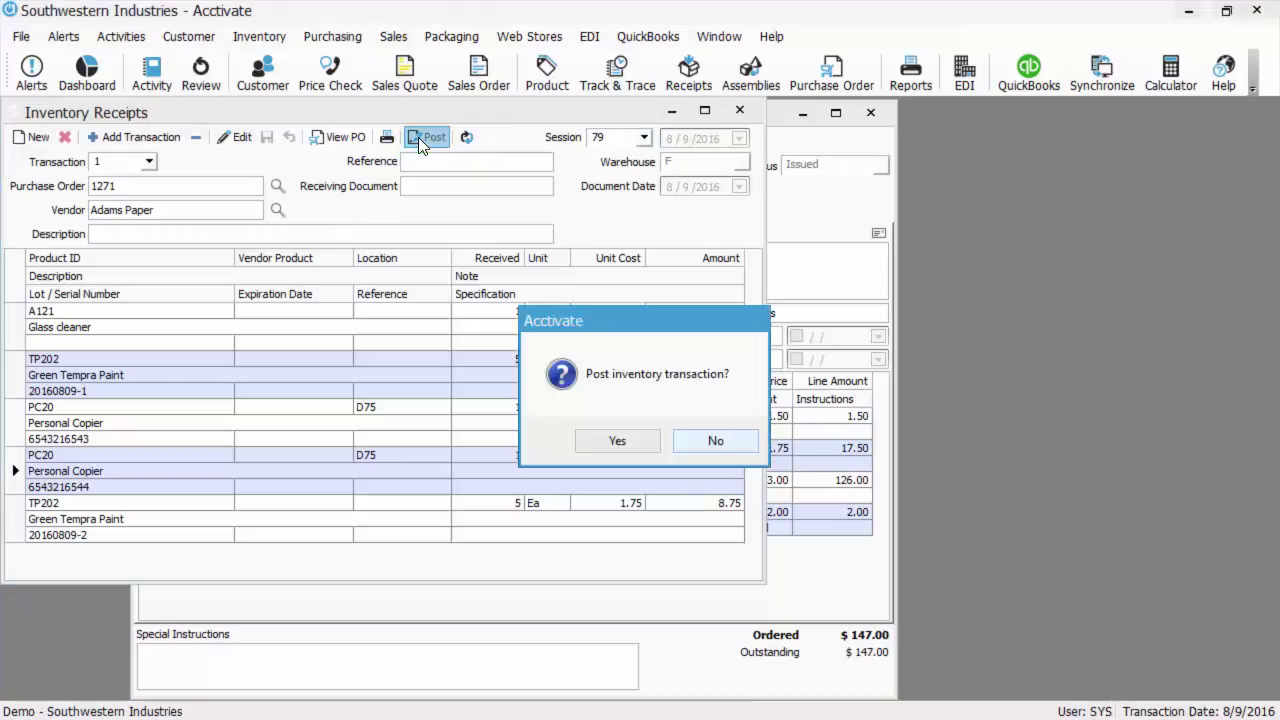
click(643, 441)
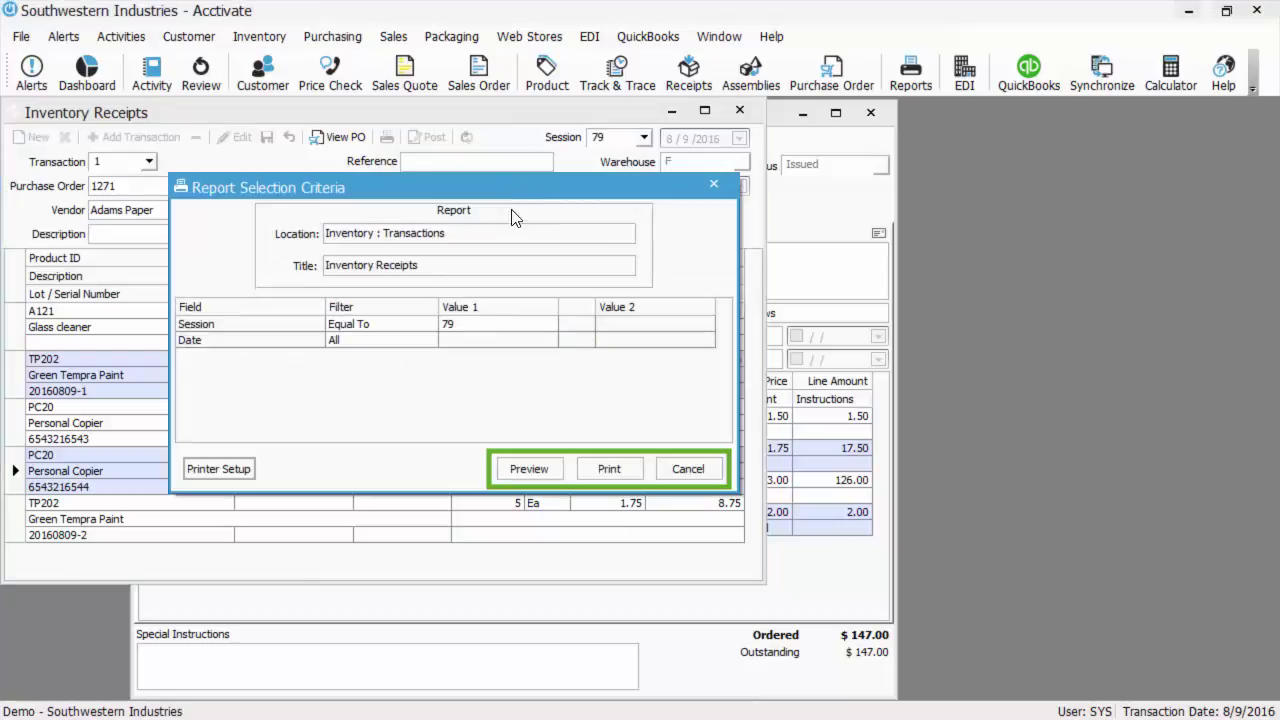
Preview the Inventory Receipt Session 79 report ($145.00), then close the preview.
click(545, 474)
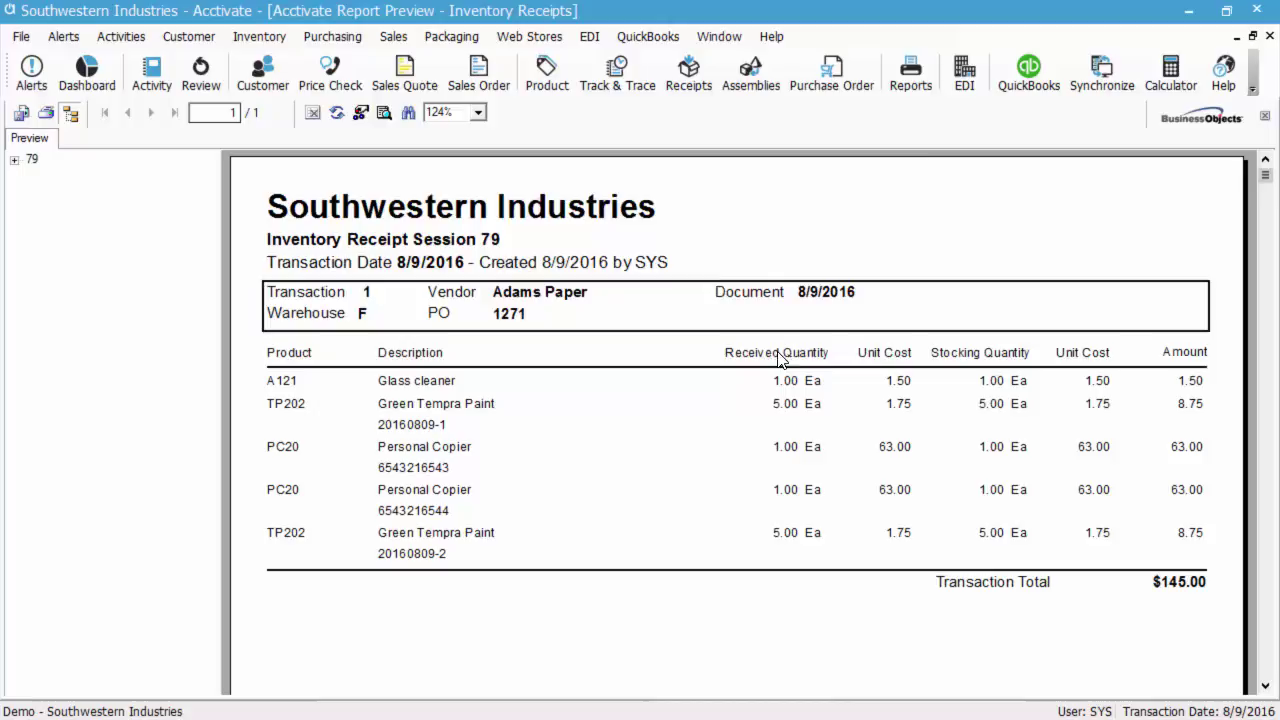
click(1269, 36)
click(1252, 36)
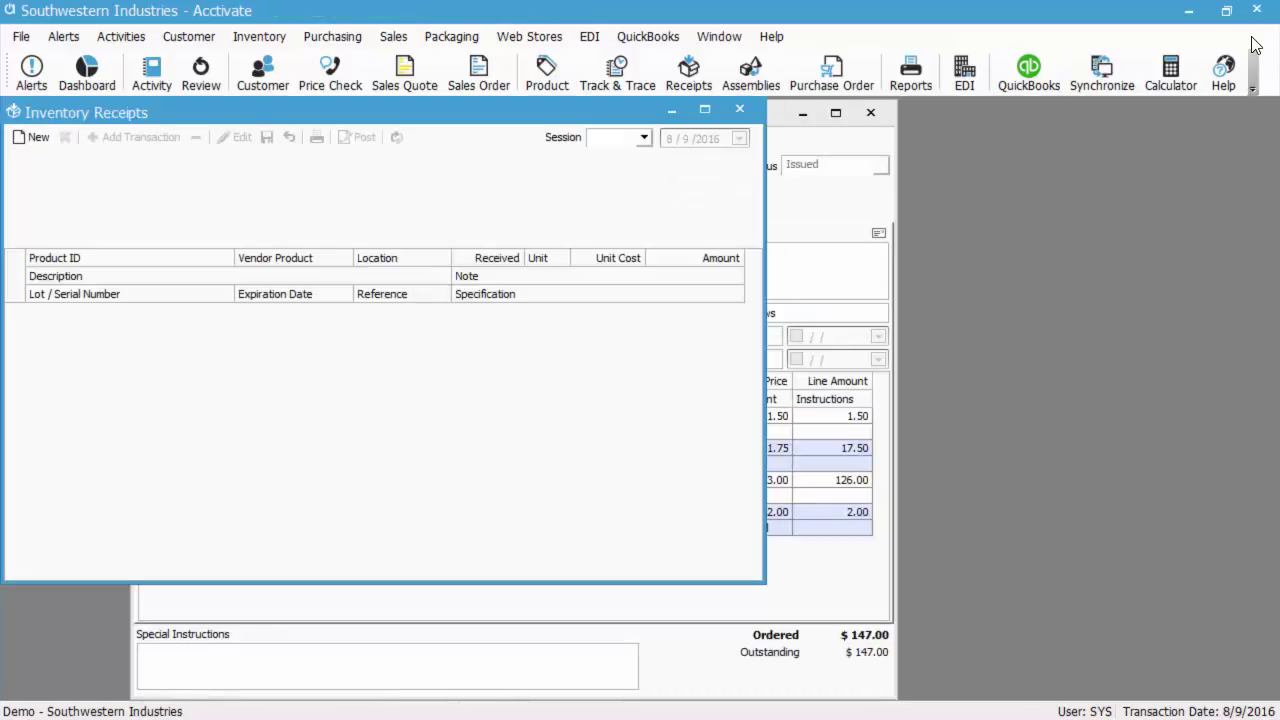
Close the Inventory Receipts window to return to Purchase Order 1271.
click(740, 110)
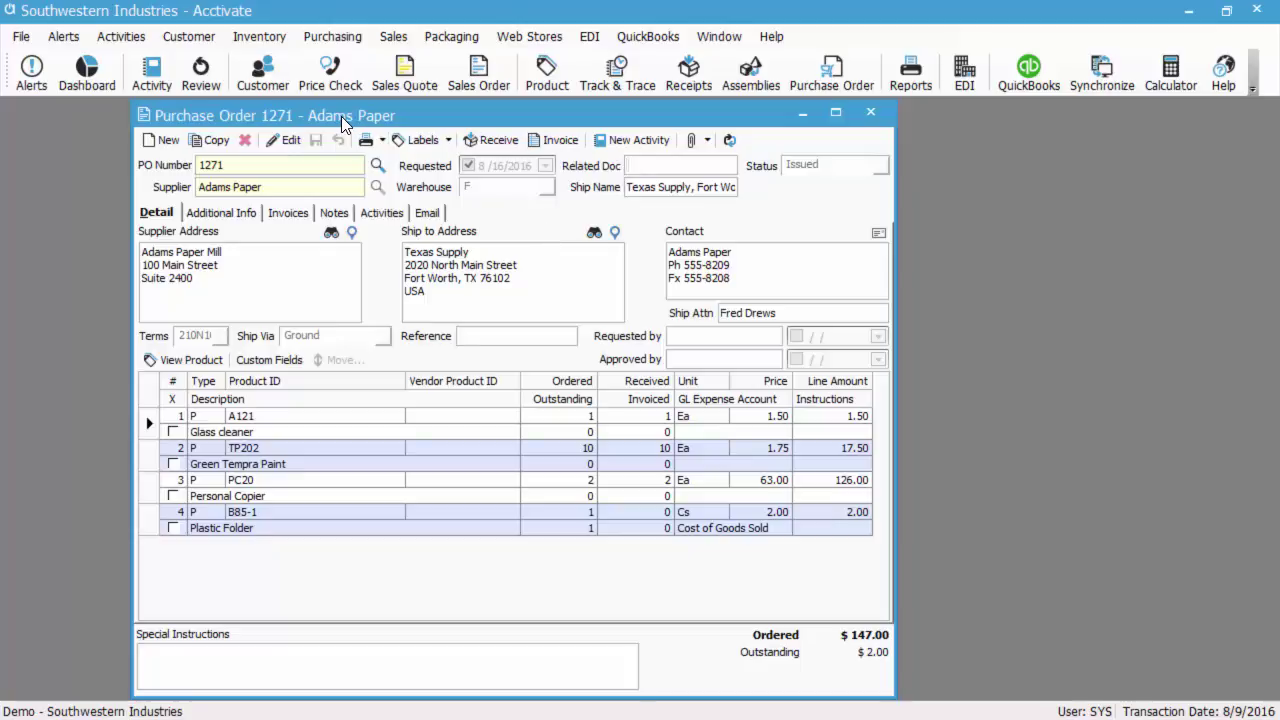
Search for and open PO 1271 for Adams Paper, then start a purchase invoice for it.
click(377, 167)
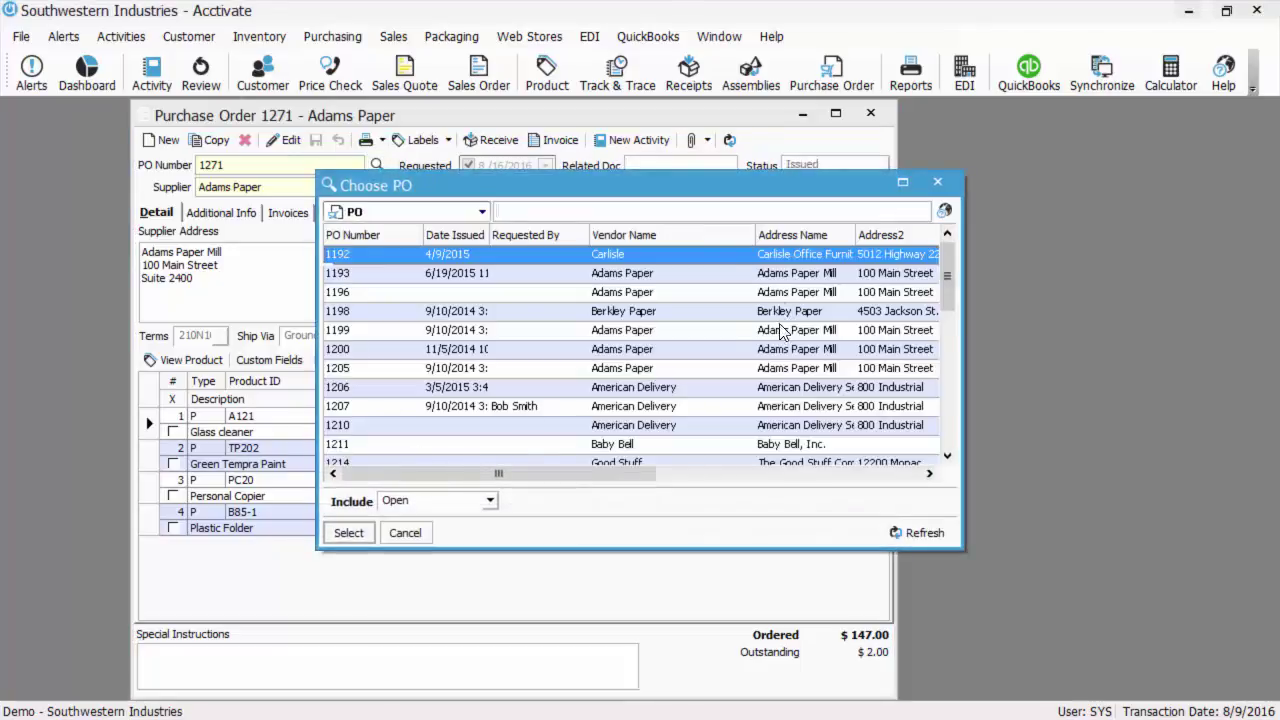
text(1271)
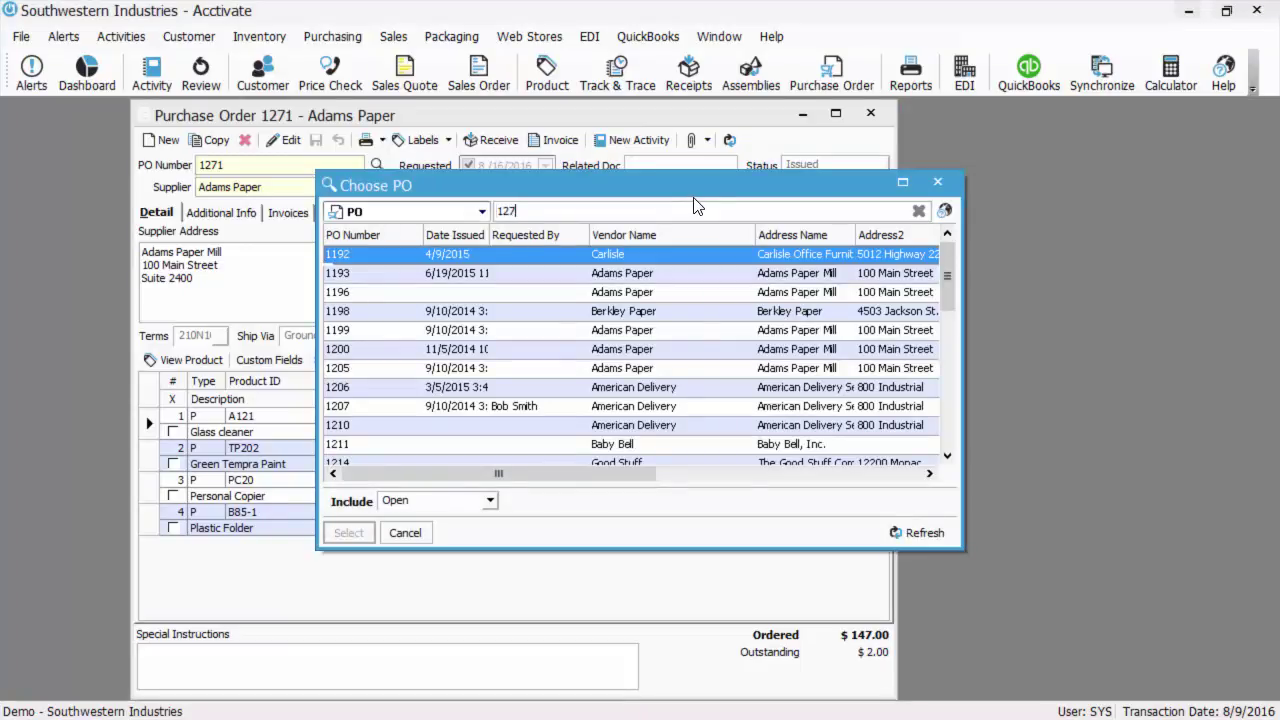
double_click(573, 256)
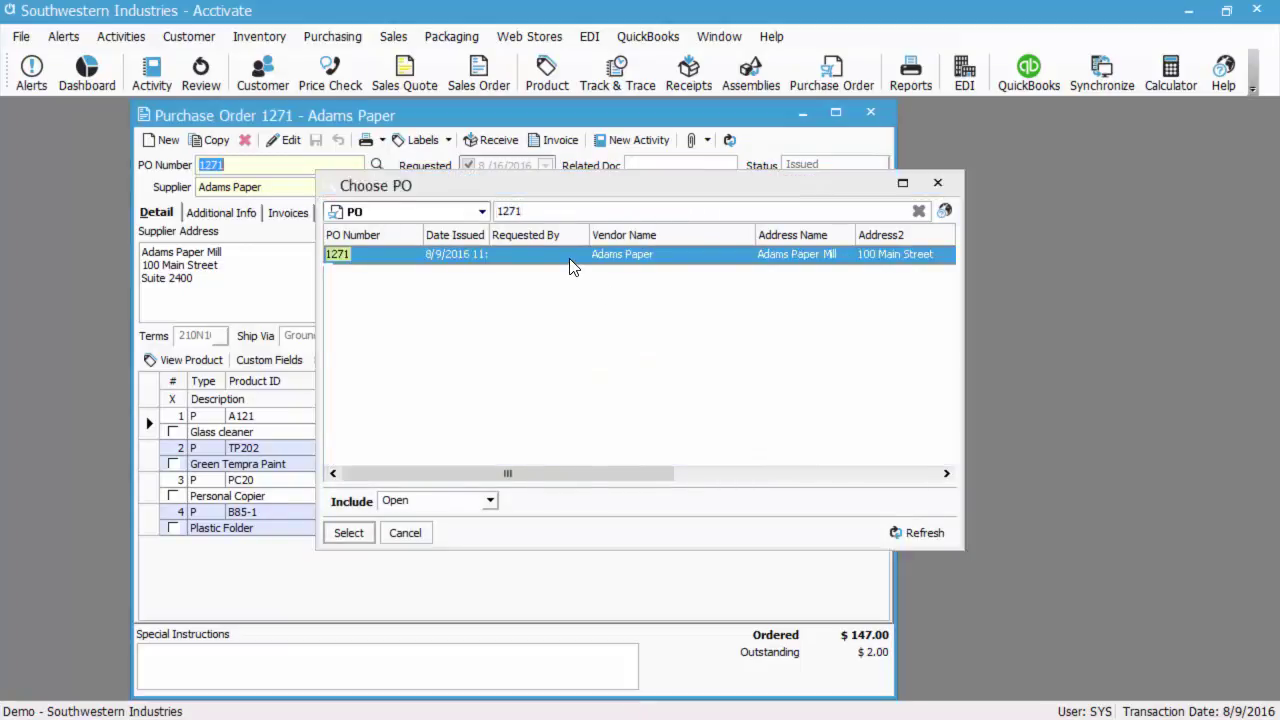
click(569, 148)
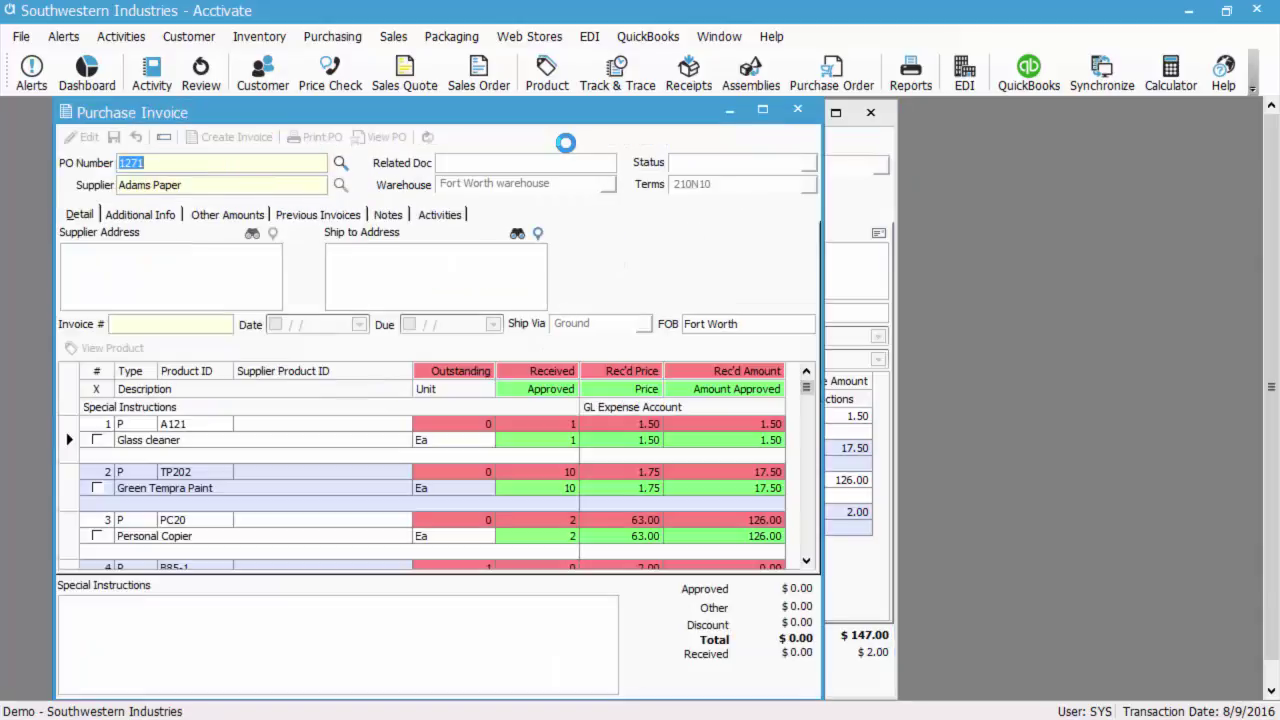
Enter the supplier's invoice number and date the invoice 8/9/2016, due 8/10/2016.
click(166, 325)
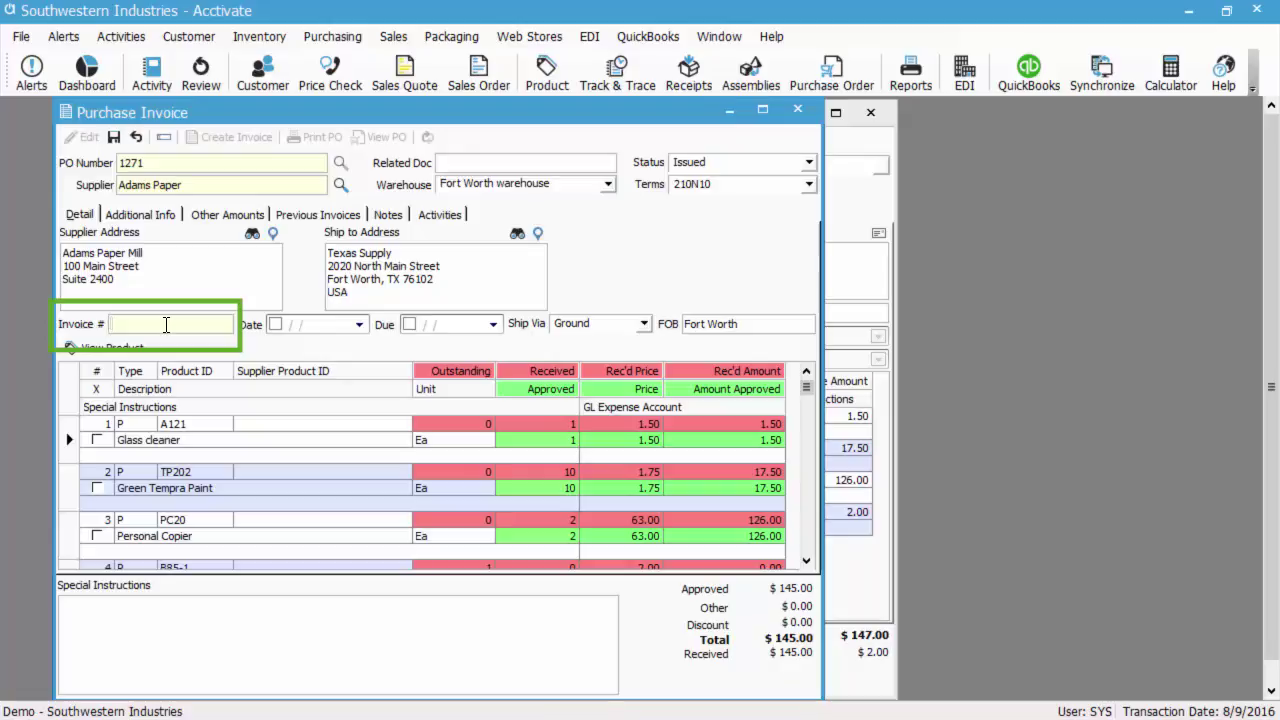
text(INV-54651321)
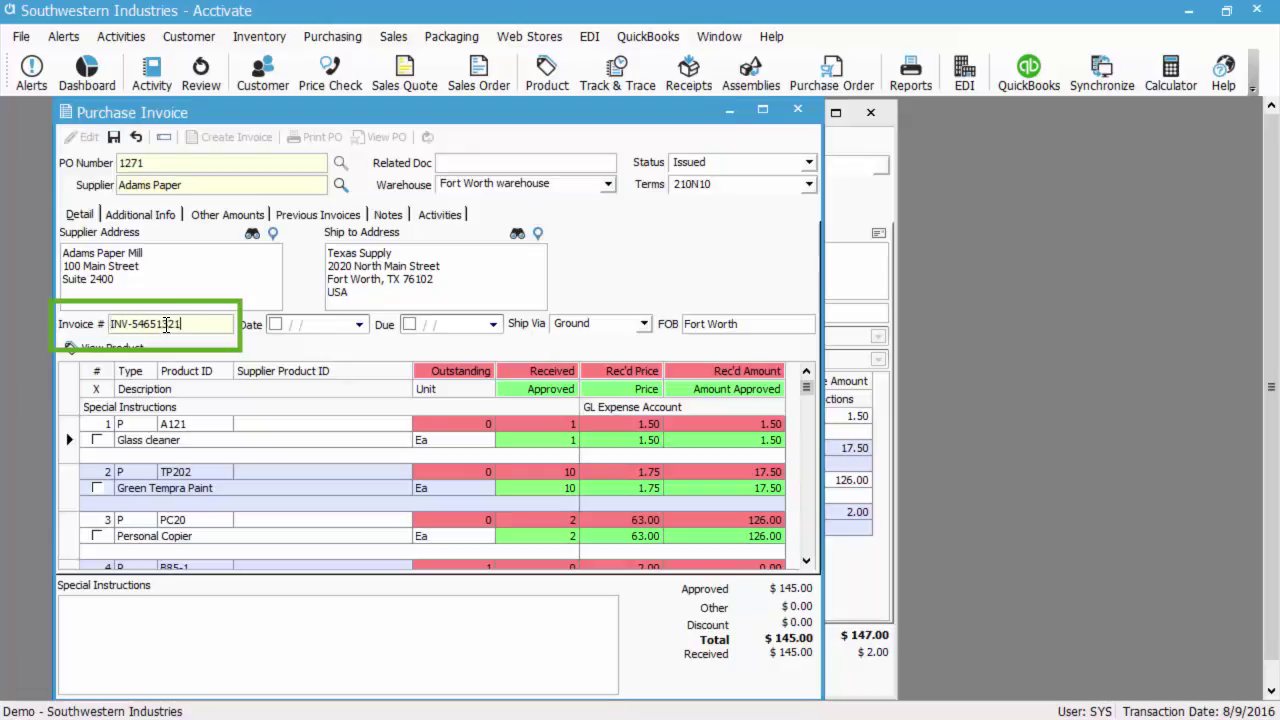
click(276, 325)
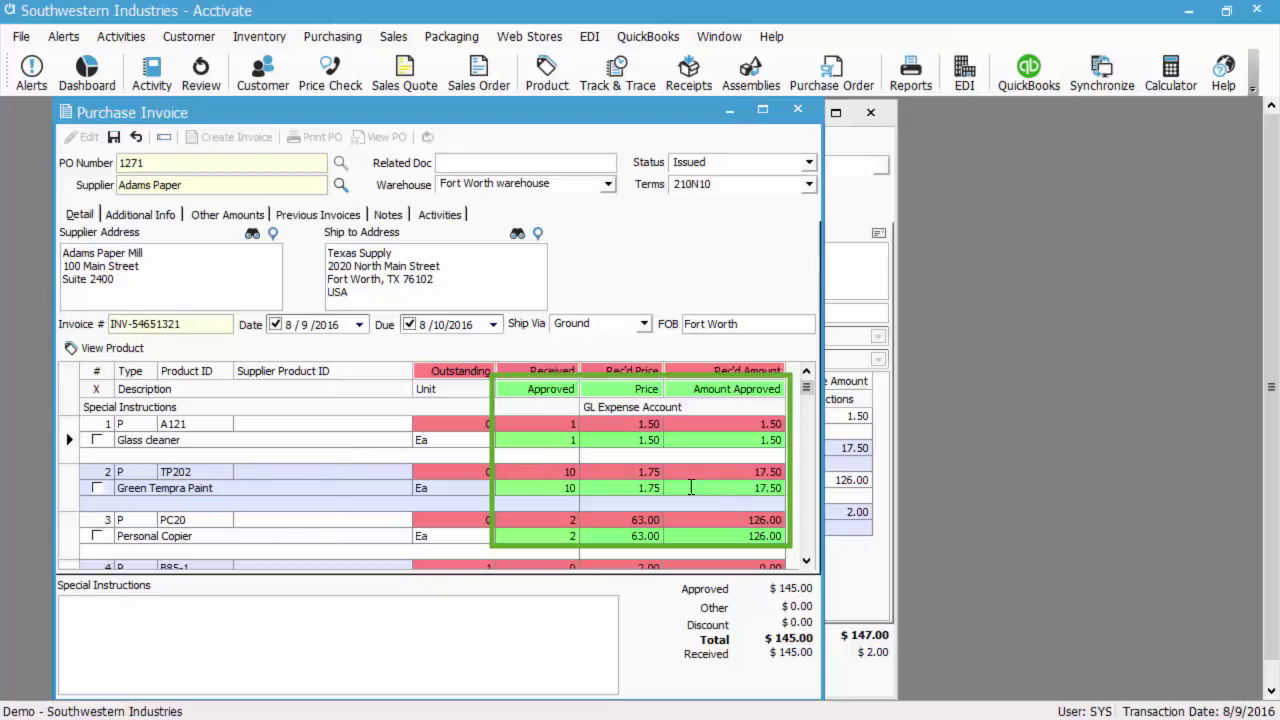
Try a Personal Copier received price of 65, then settle on 63.00 with amount 126.00.
scroll(811, 548, down, 1)
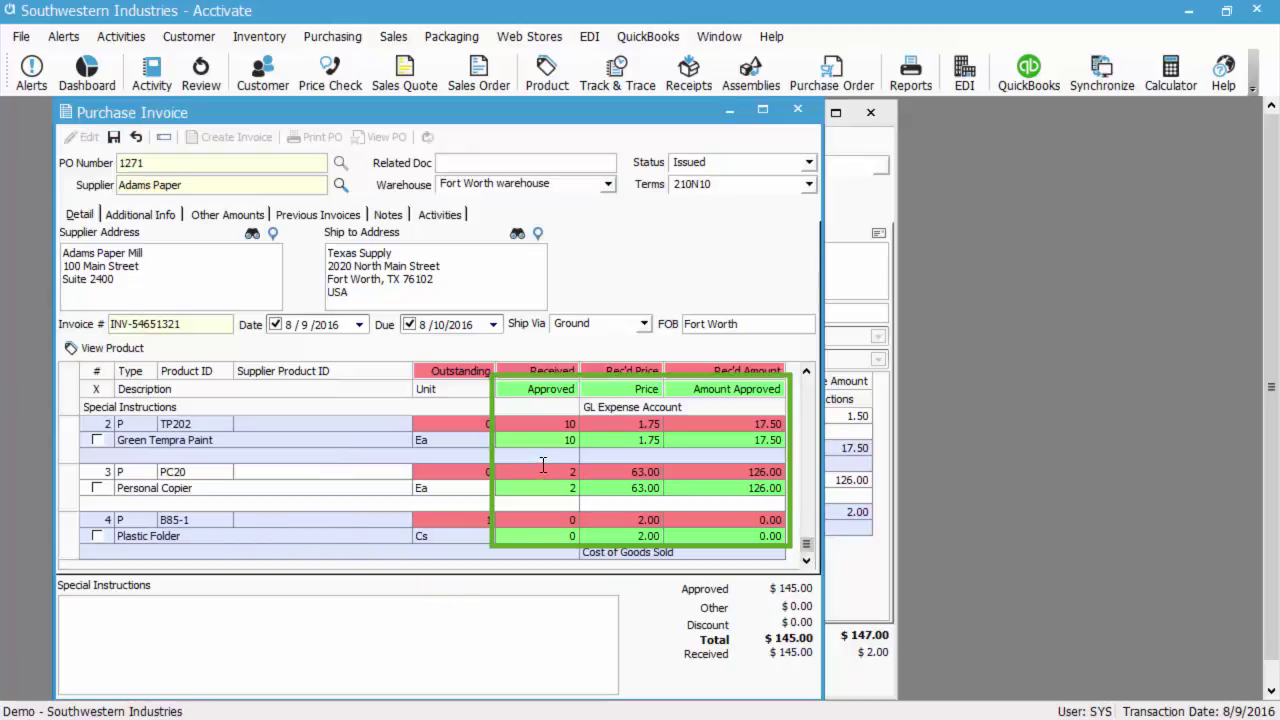
click(614, 488)
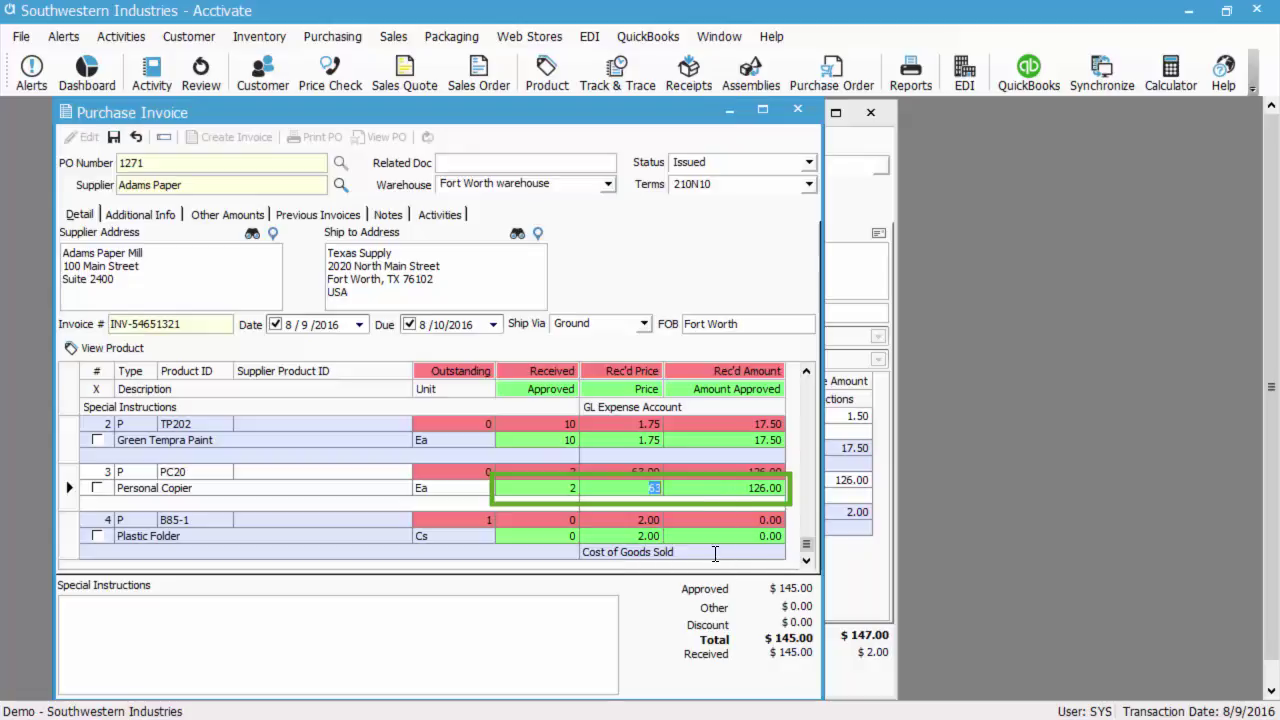
text(65)
key(Return)
key(Tab)
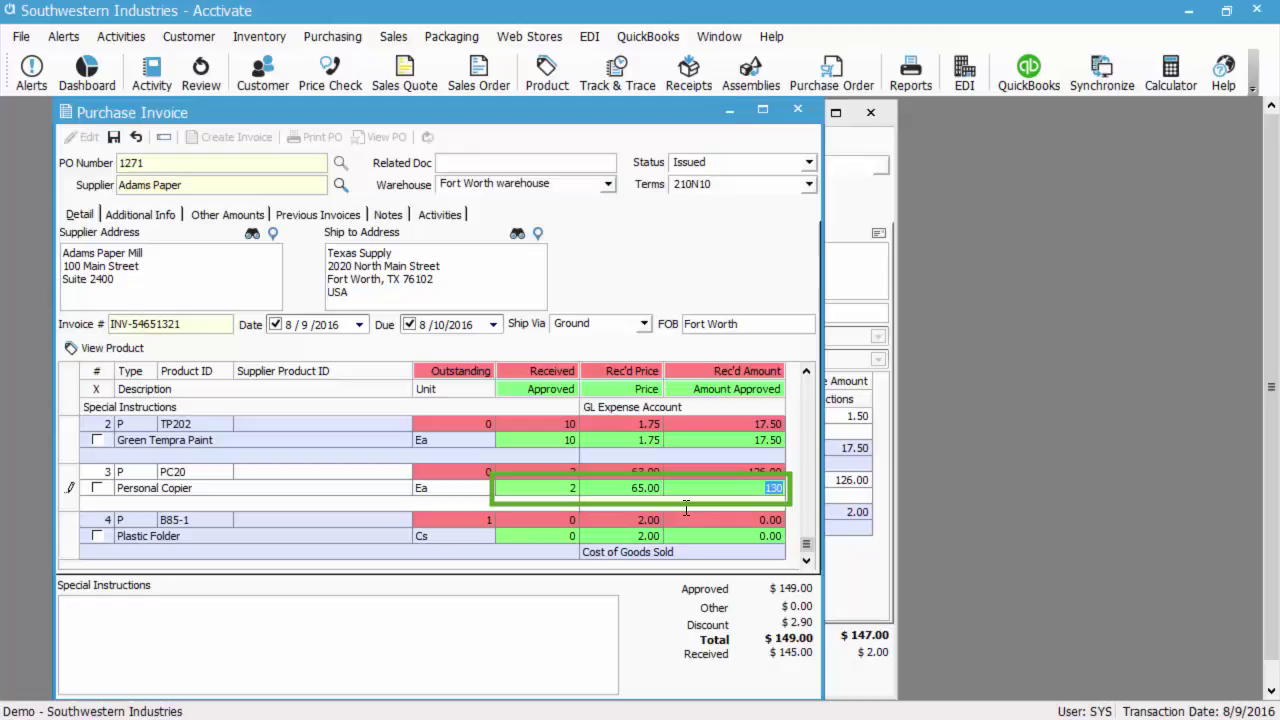
text(126)
key(shift+Tab)
click(561, 491)
Change the Personal Copier received quantity to 1, then restore it to 2.
key(BackSpace)
text(1)
key(Tab)
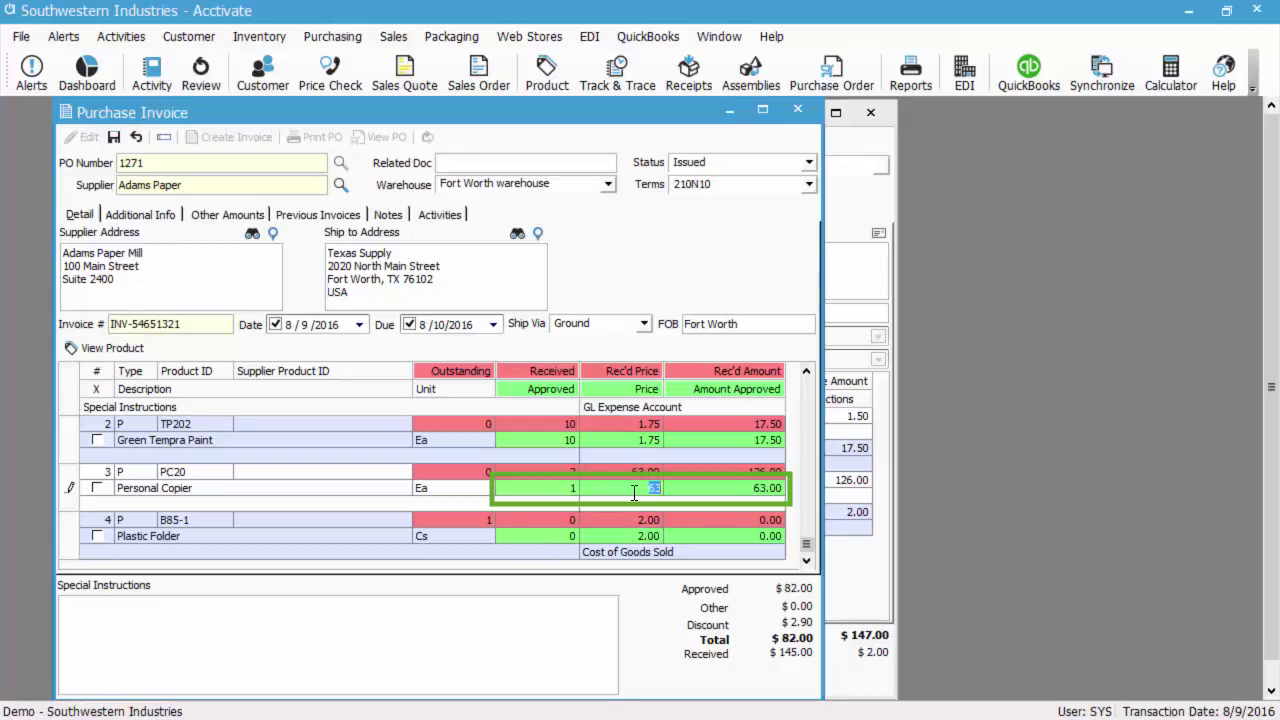
key(shift+Tab)
text(2)
key(Tab)
Record 1 Plastic Folder as received at 2.00, bringing the total to $147.00.
click(537, 537)
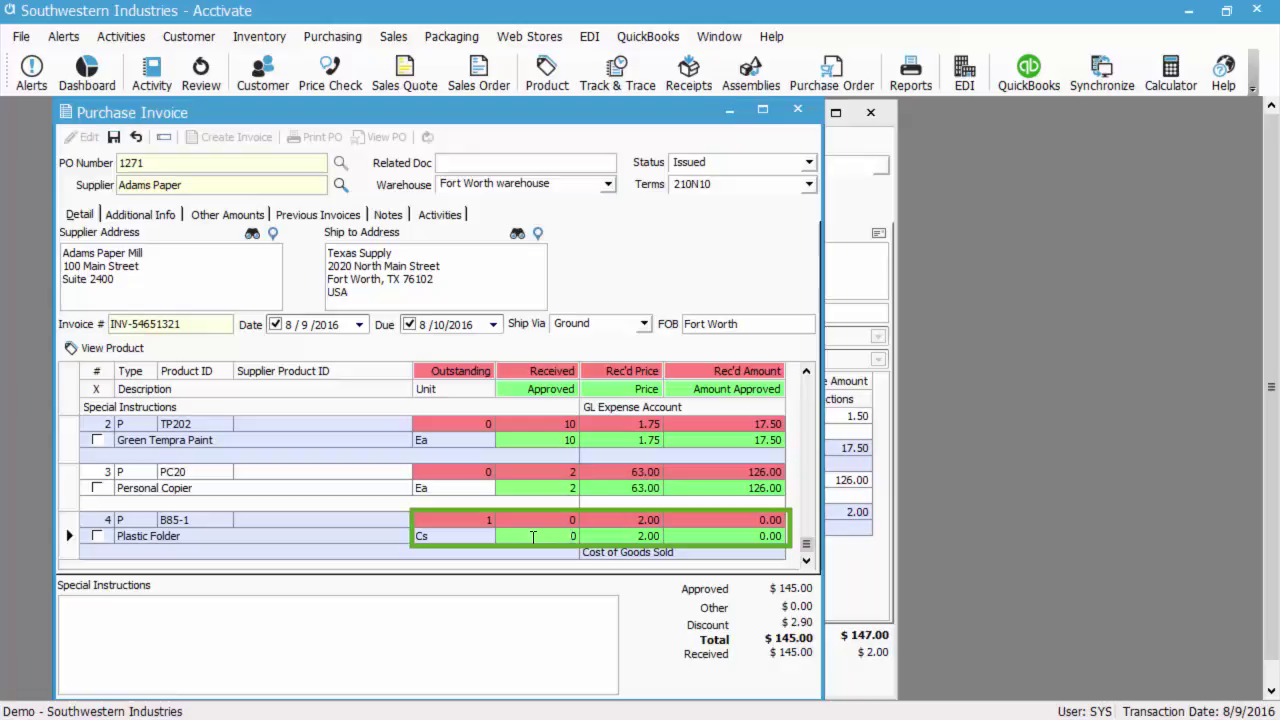
click(634, 536)
text(1)
key(Tab)
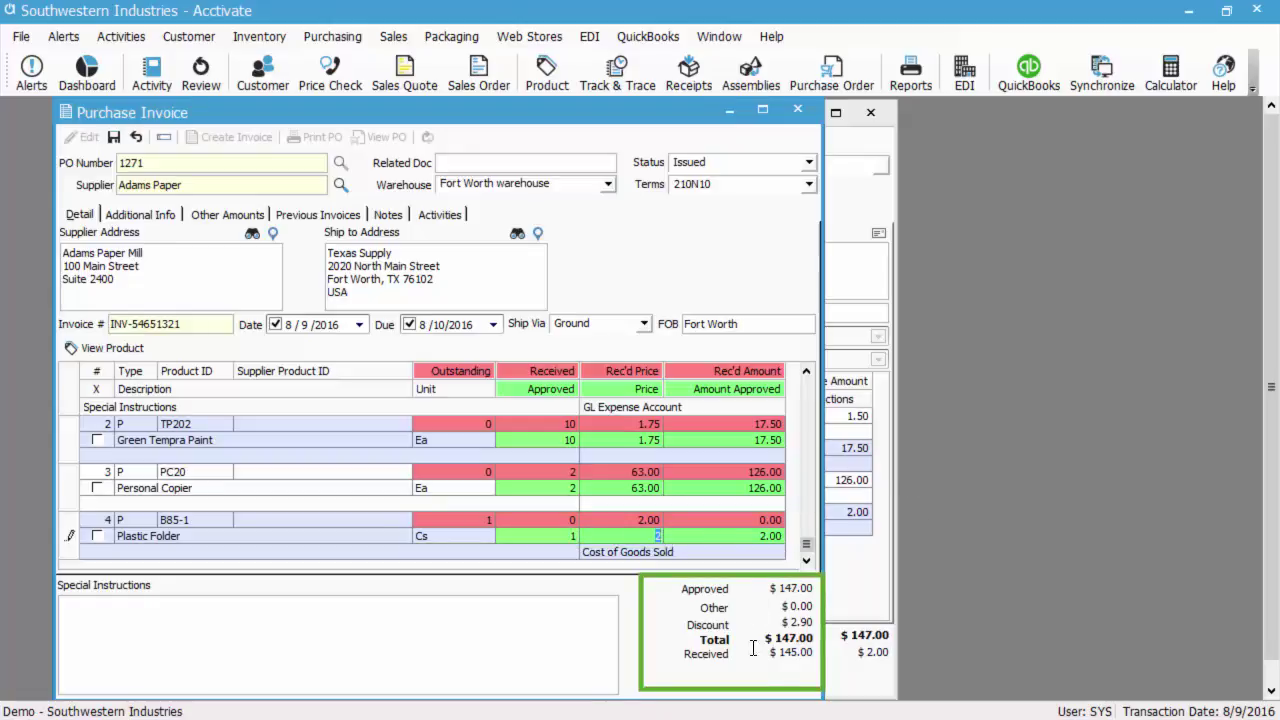
Review the invoice's Additional Info tab, then switch to its empty Other Amounts list.
click(124, 216)
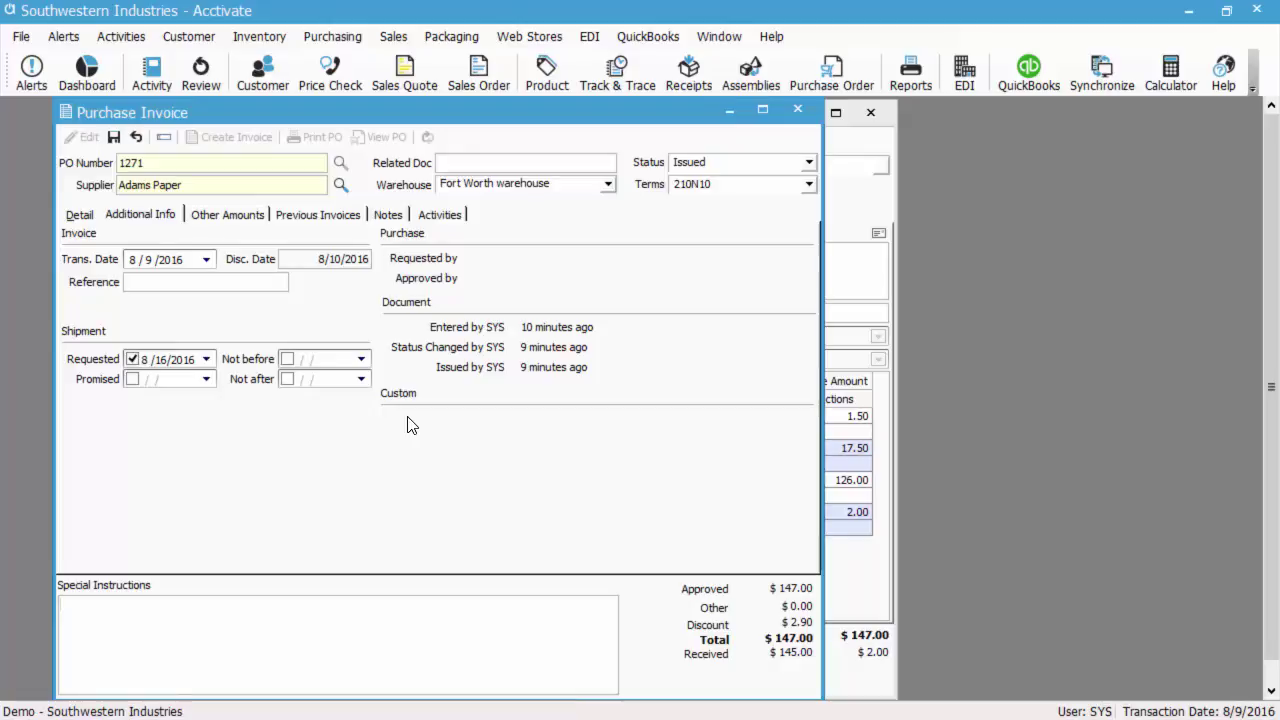
click(230, 217)
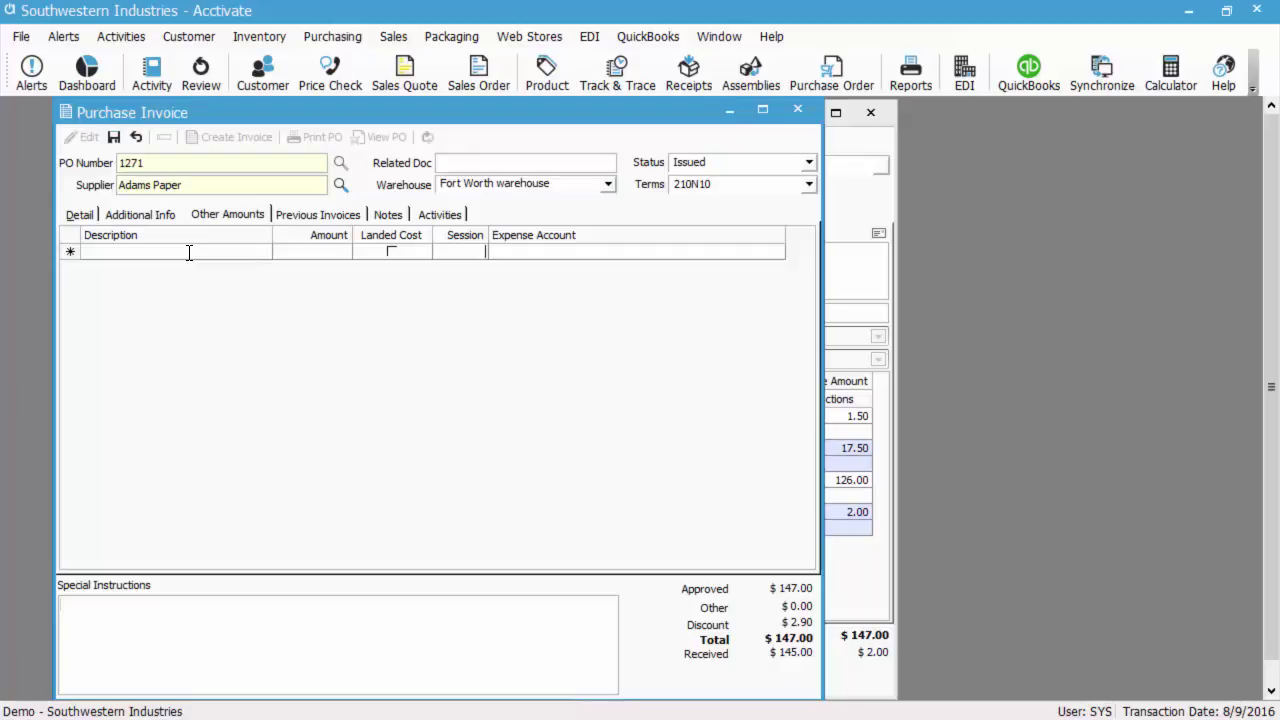
Add an other-amount line with description 'Freight' and amount 5.00.
click(189, 252)
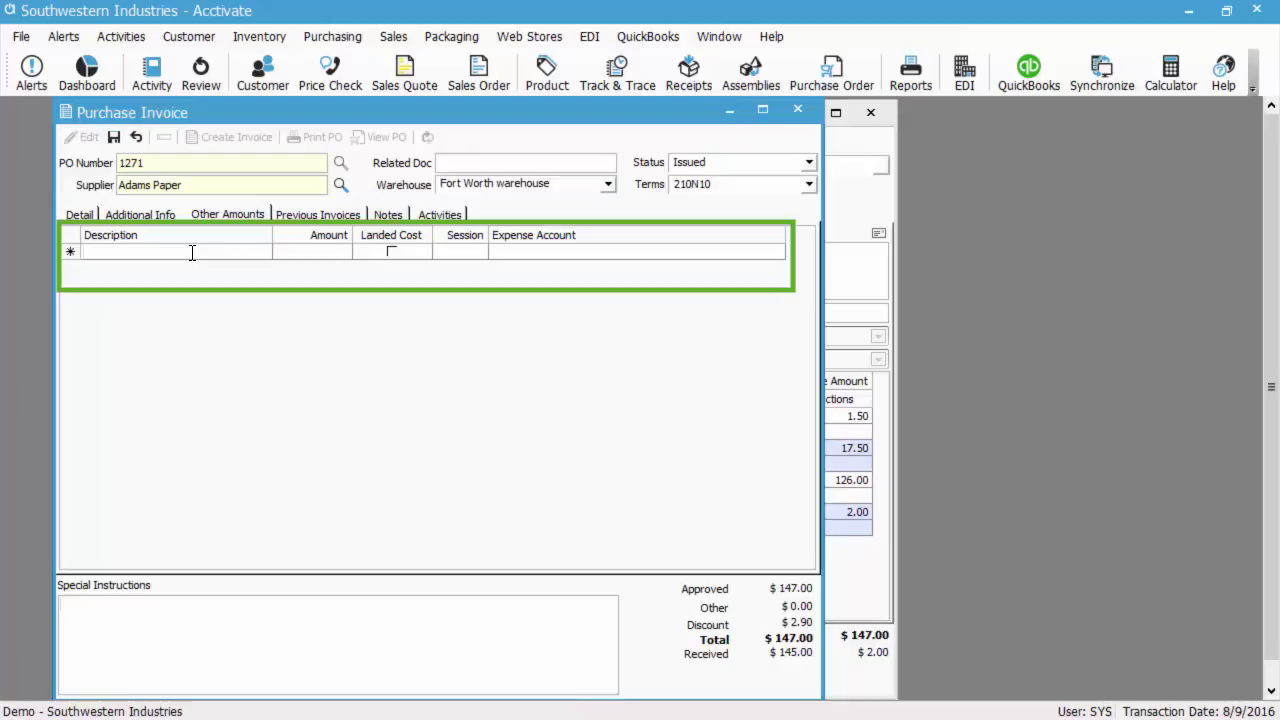
text(Freight)
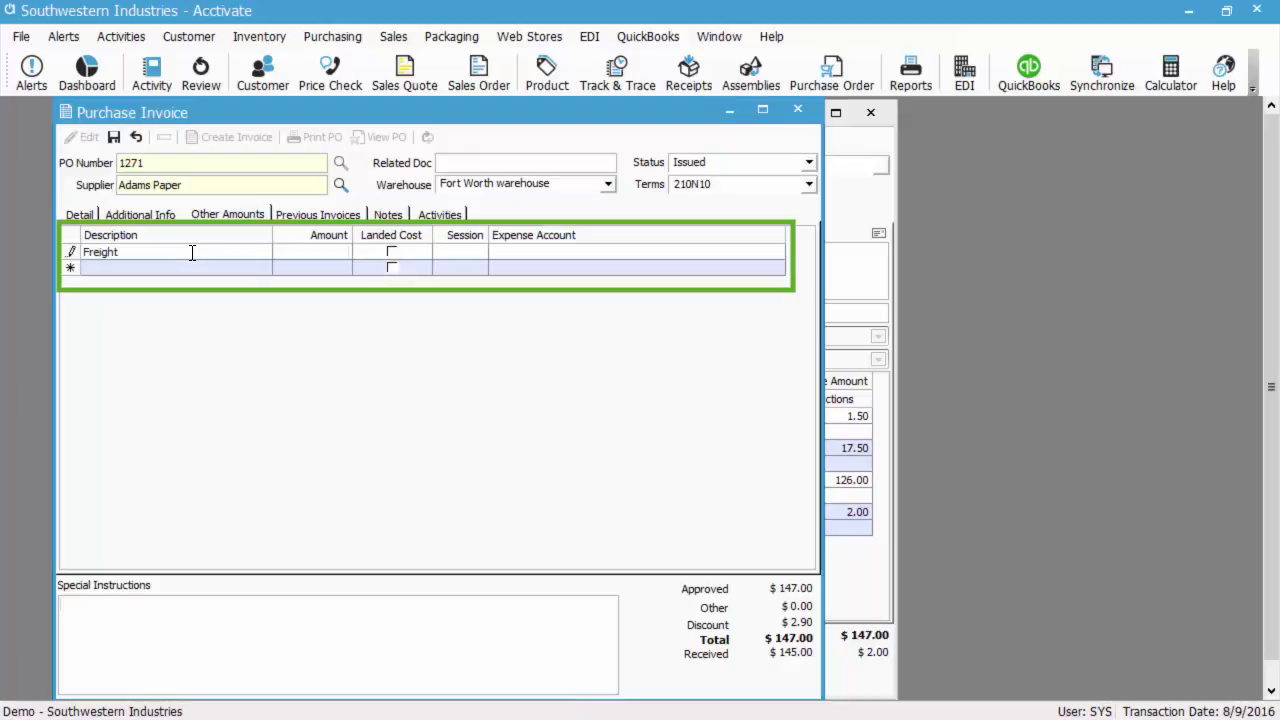
key(Tab)
text(5)
key(Tab)
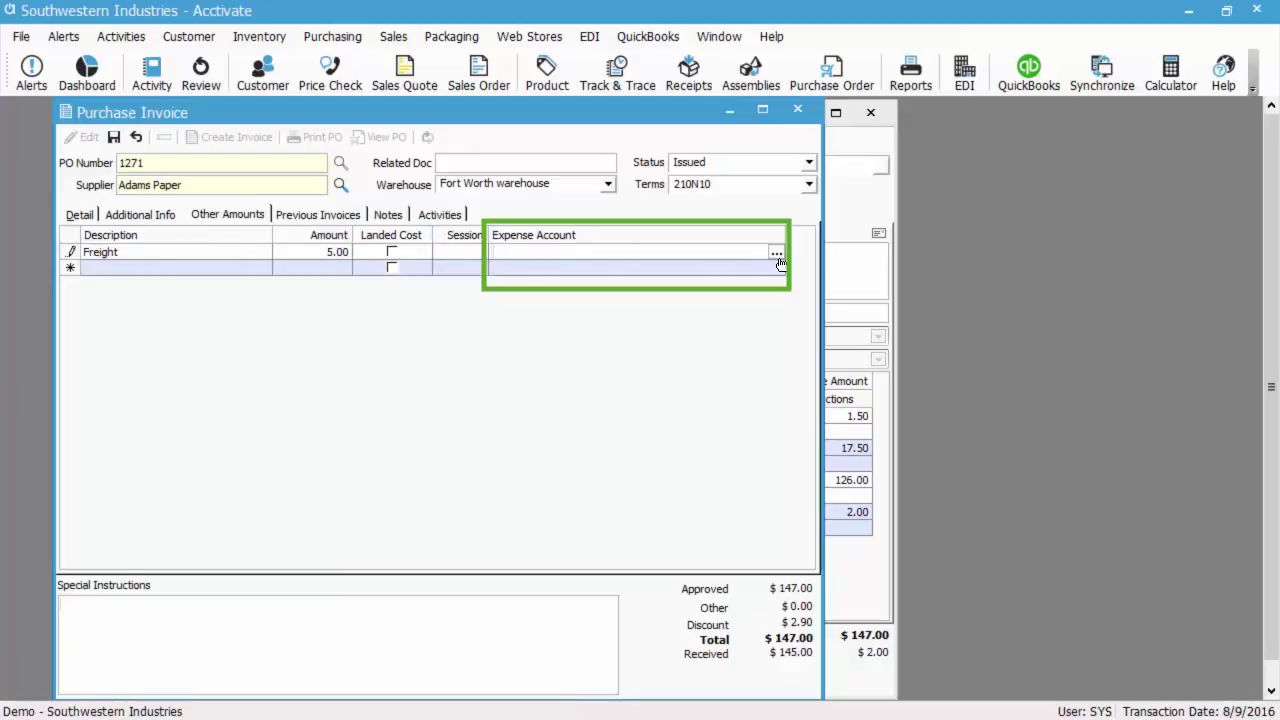
Filter accounts to Expense, assign Miscellaneous to the Freight line, and save the $152.00 invoice.
click(781, 265)
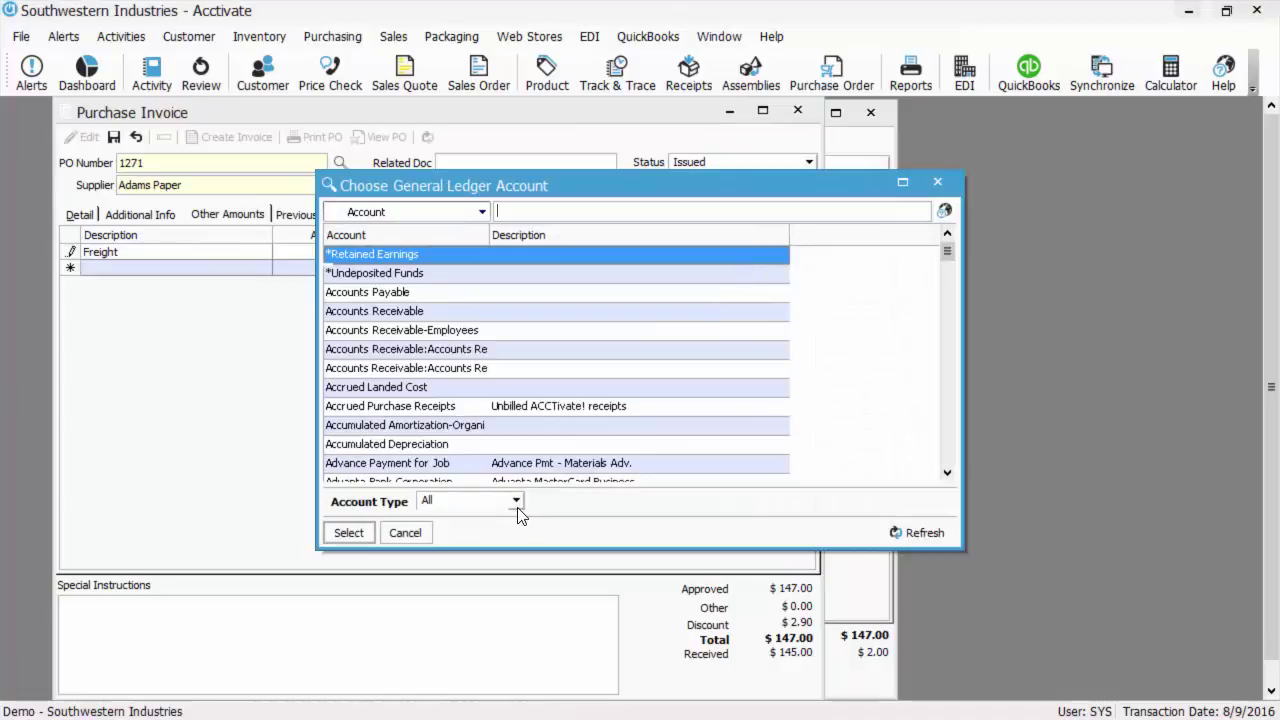
click(516, 500)
click(435, 632)
click(944, 449)
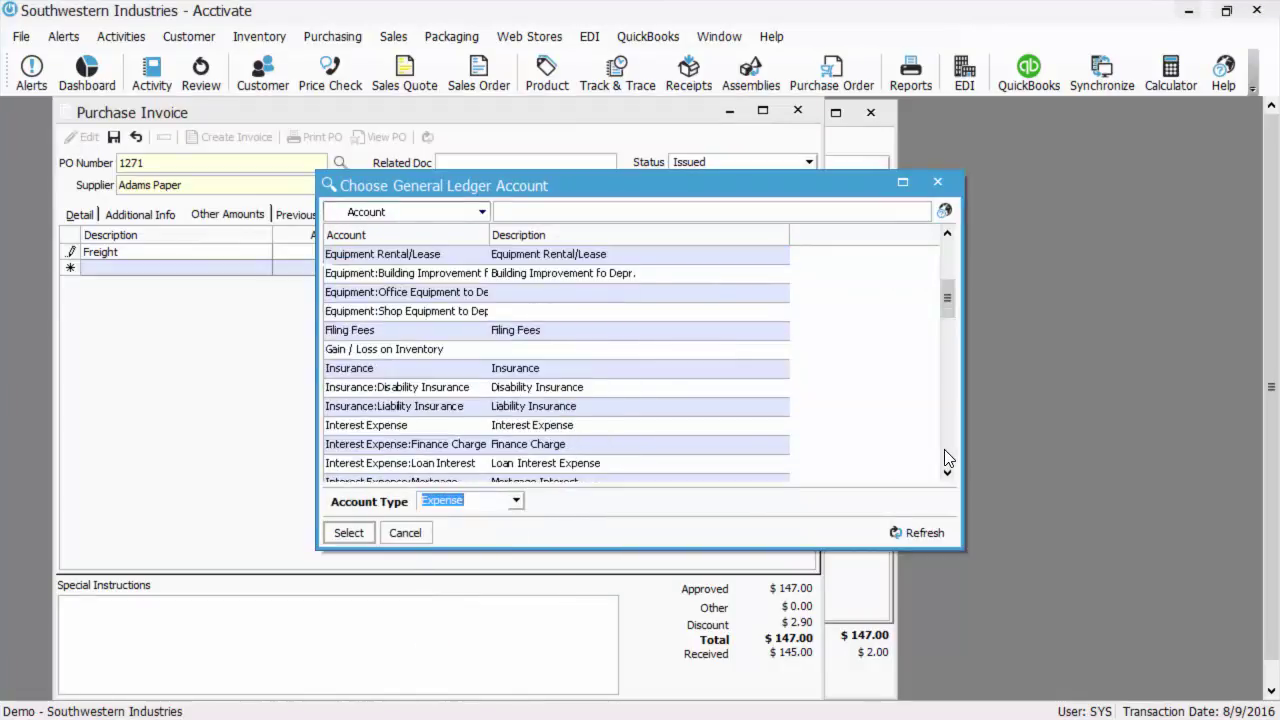
click(952, 457)
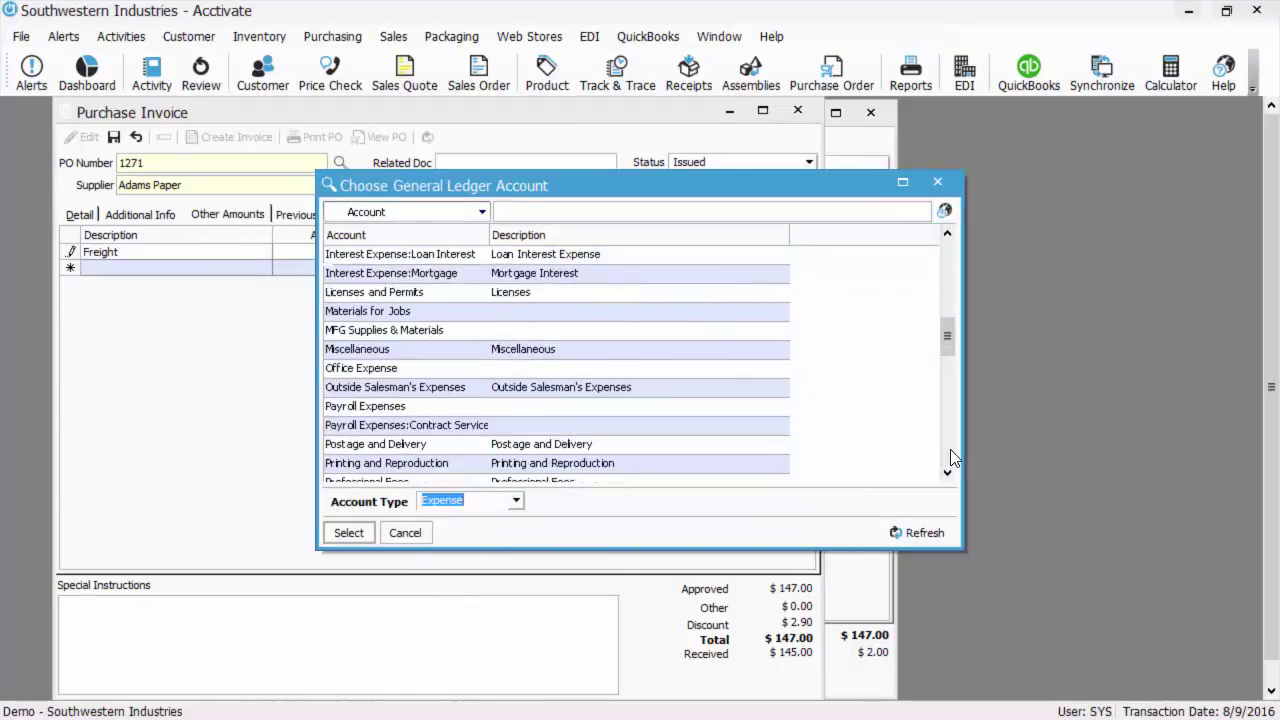
double_click(527, 350)
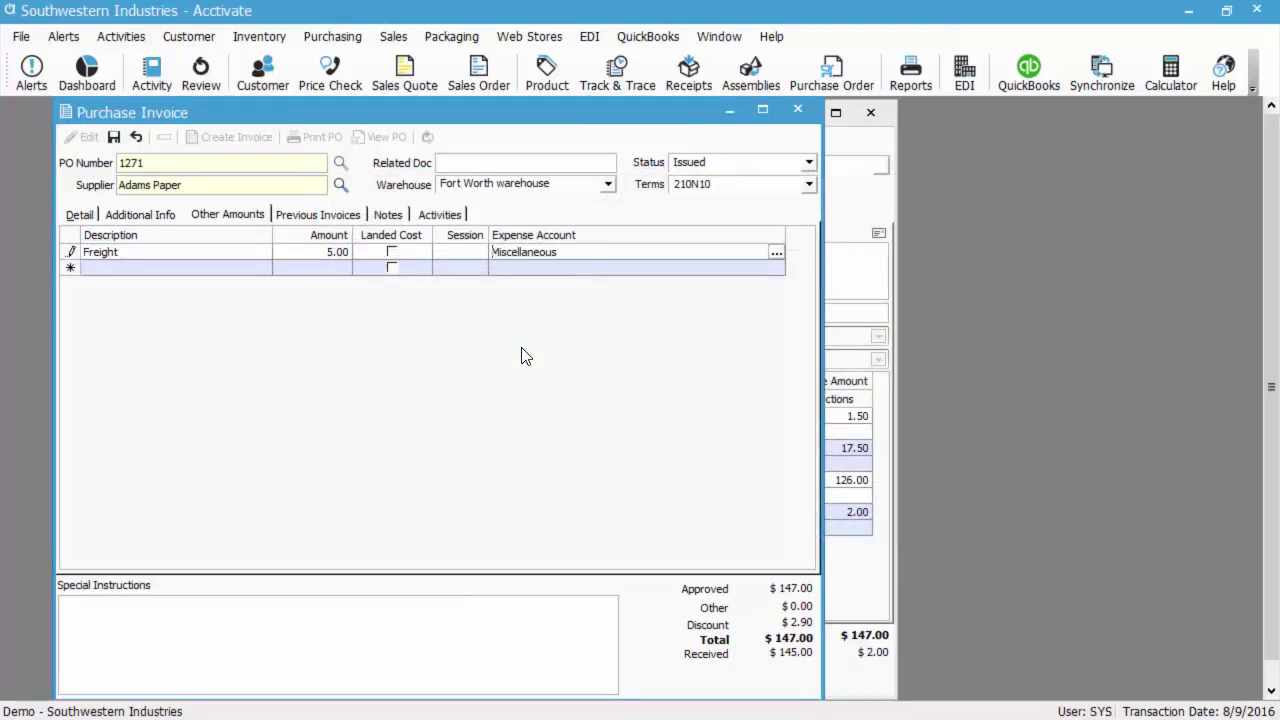
click(113, 139)
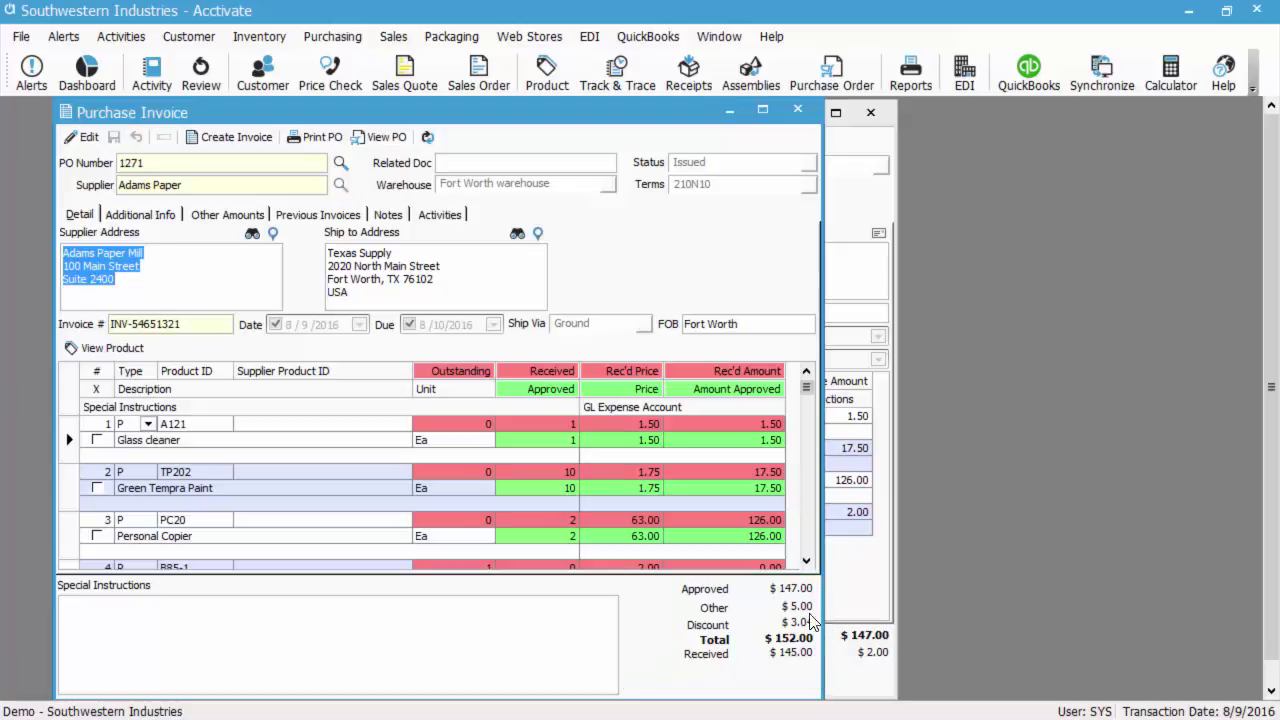
Create the invoice, answer Yes to marking PO 1271 Completed, and close the invoice window.
click(245, 136)
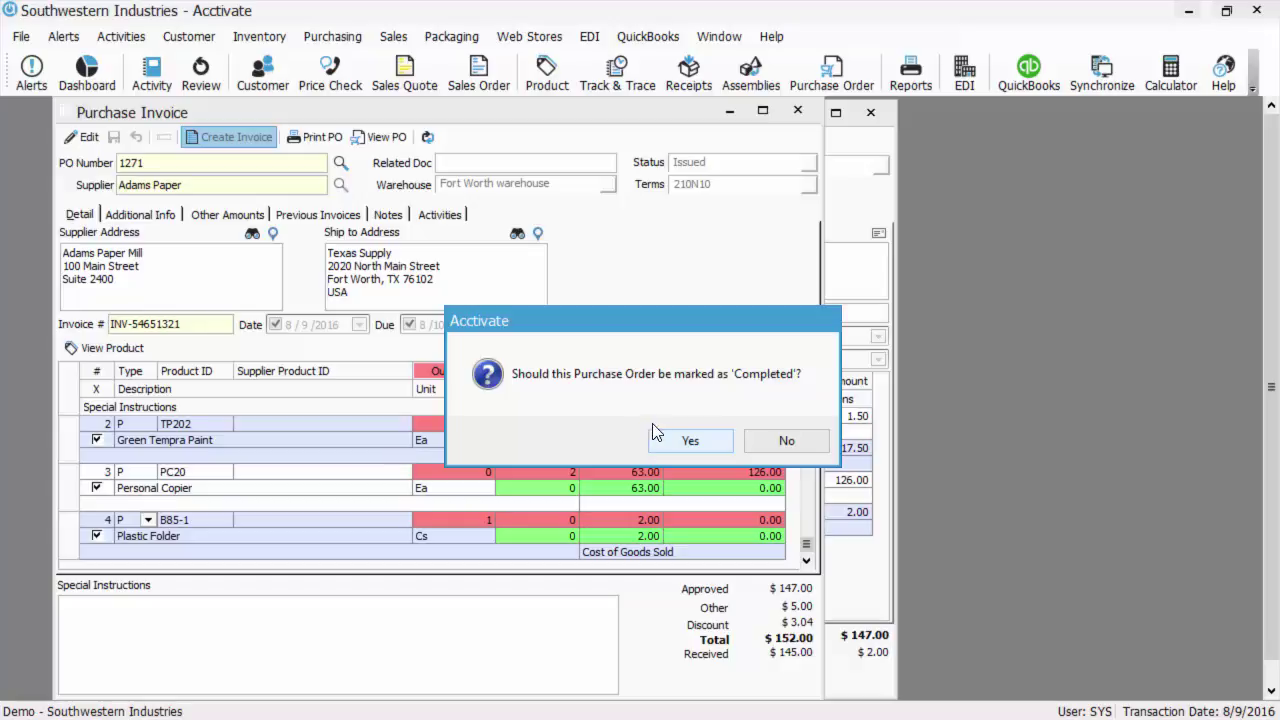
click(690, 440)
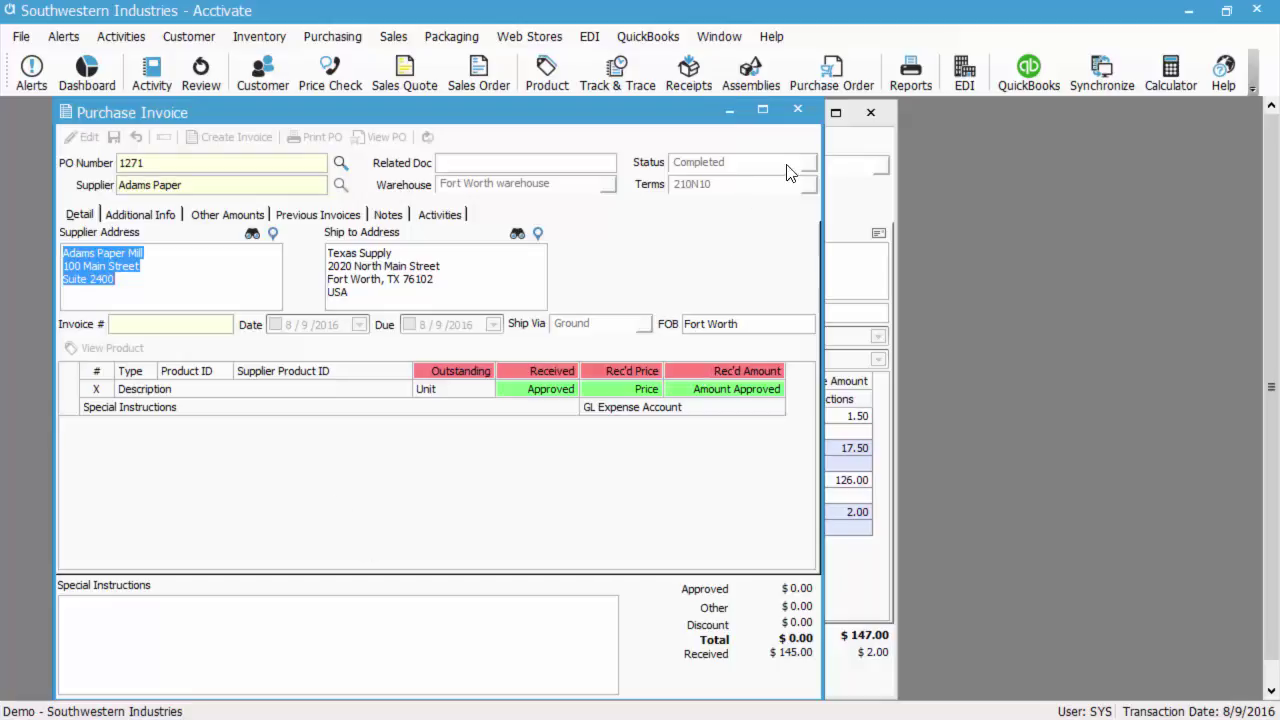
click(797, 109)
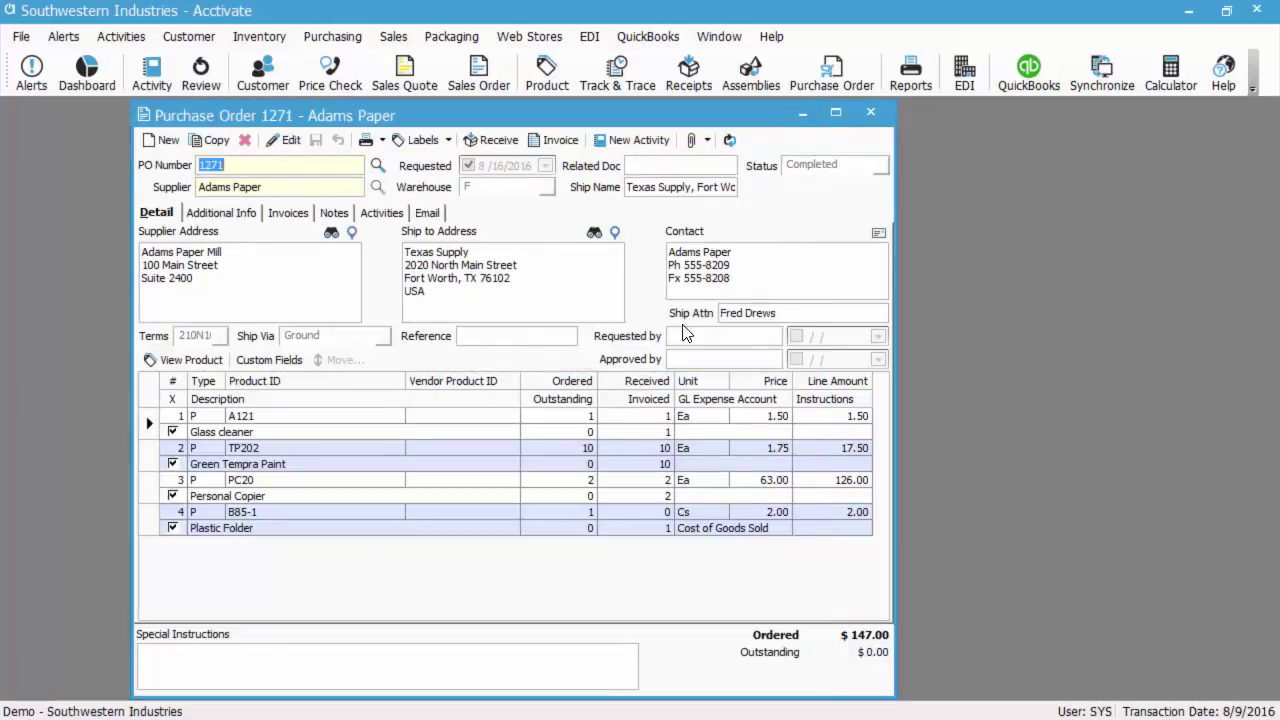